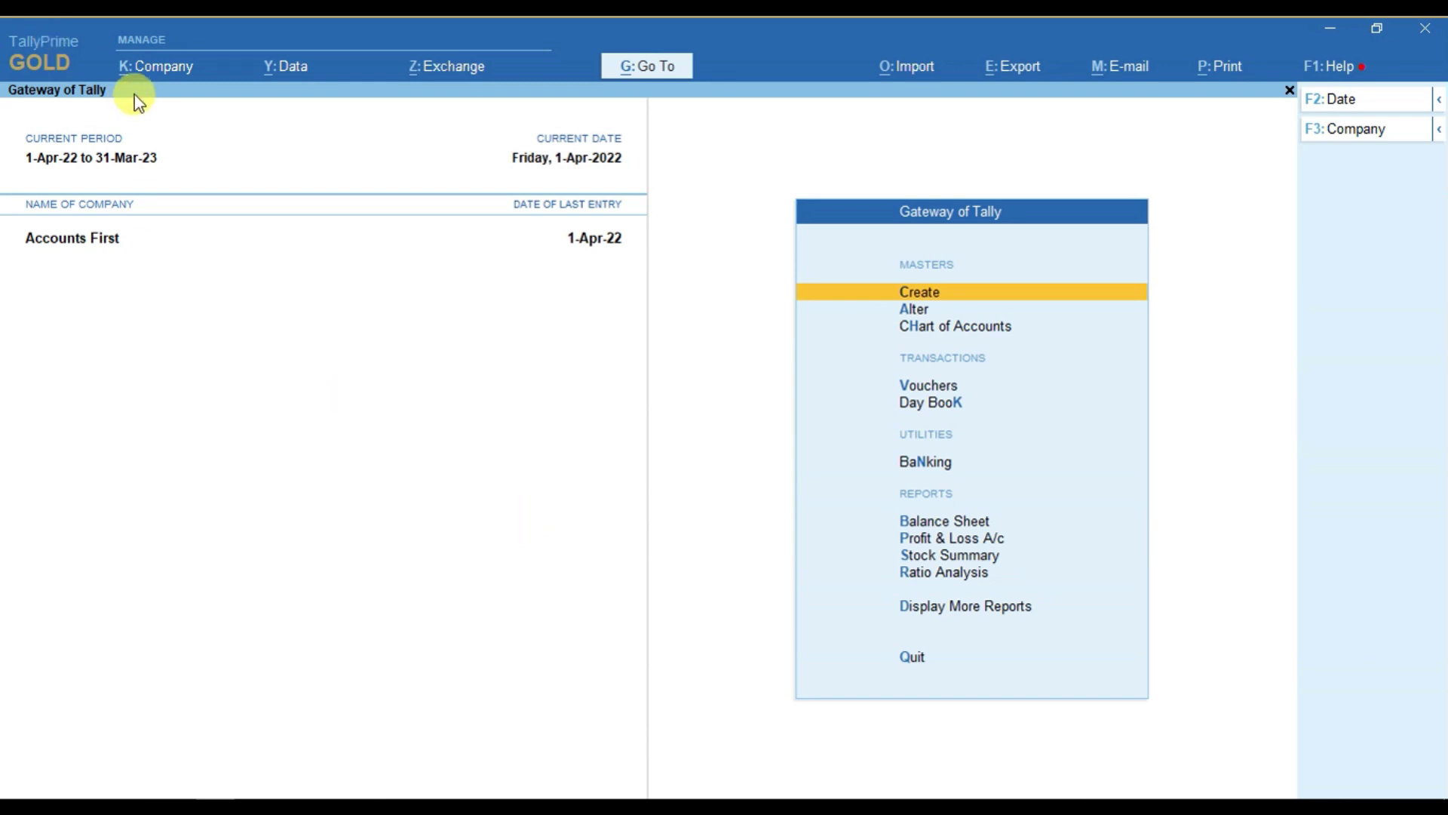
# Step: Browse the company management options, then close them without changes
pyautogui.hotkey('alt', 'k')
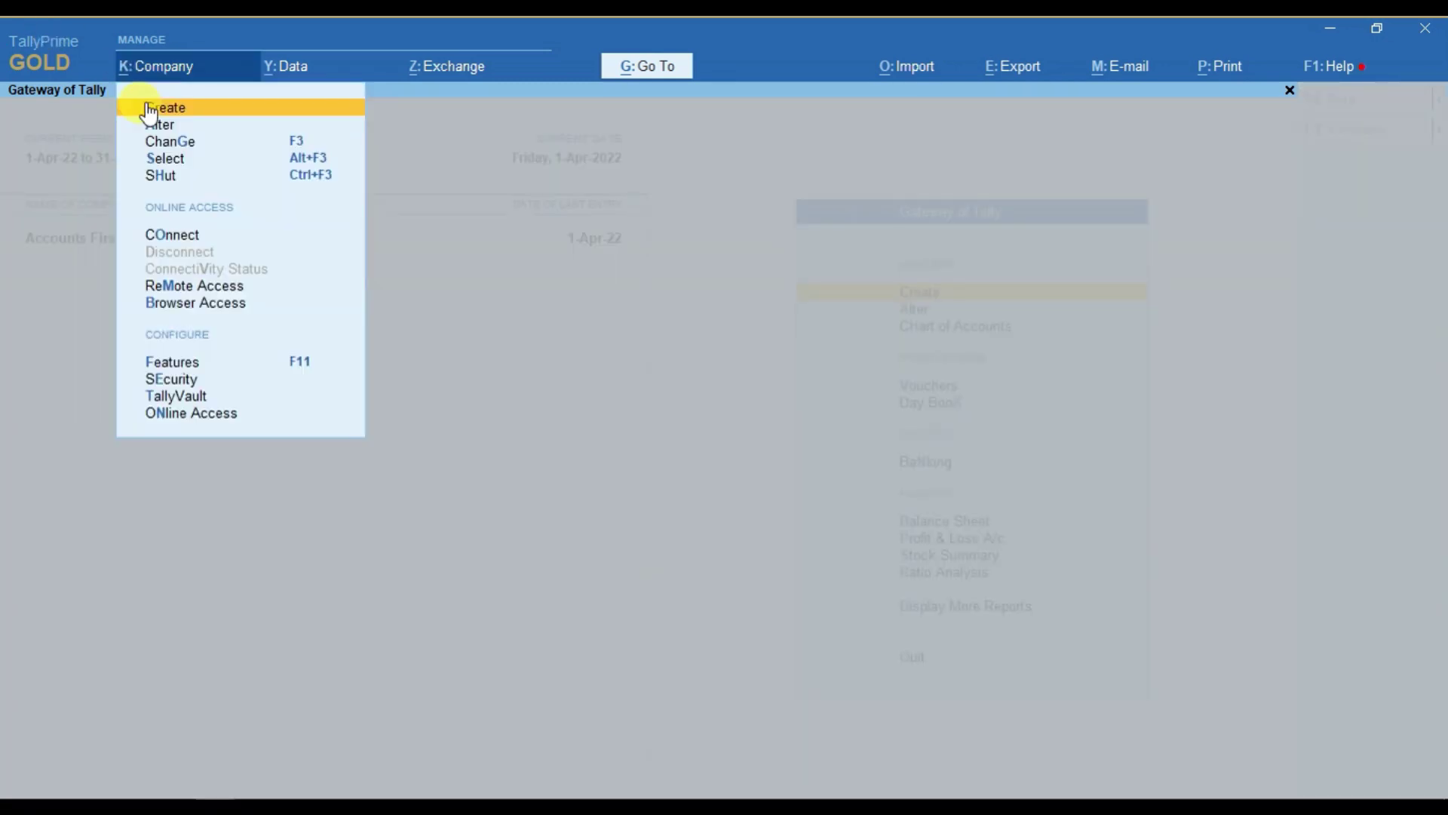
pyautogui.press('Down')
pyautogui.press('Down')
pyautogui.press('Down')
pyautogui.press('Down')
pyautogui.press('Down')
pyautogui.press('Down')
pyautogui.press('Down')
pyautogui.press('Down')
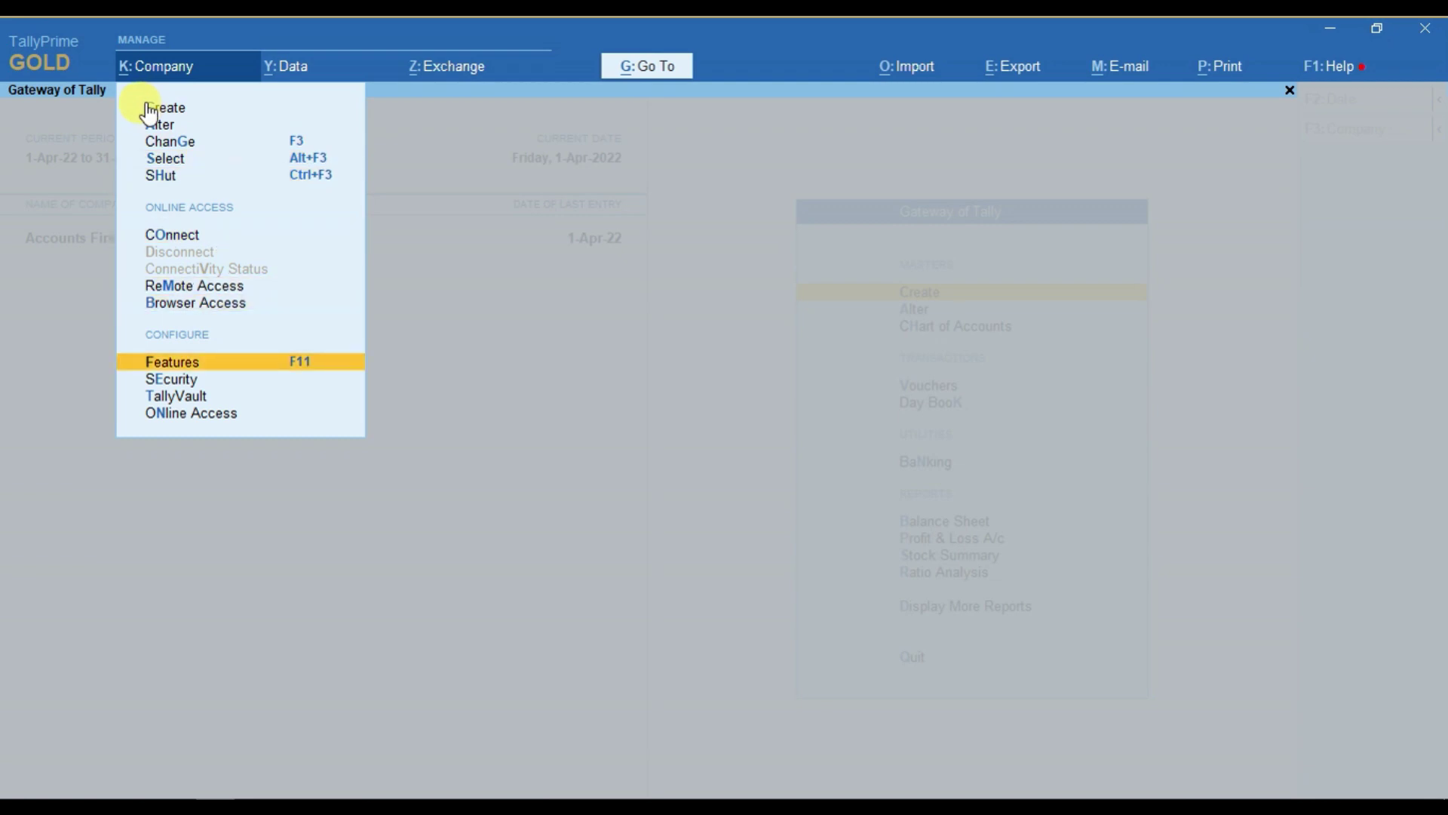
pyautogui.press('Escape')
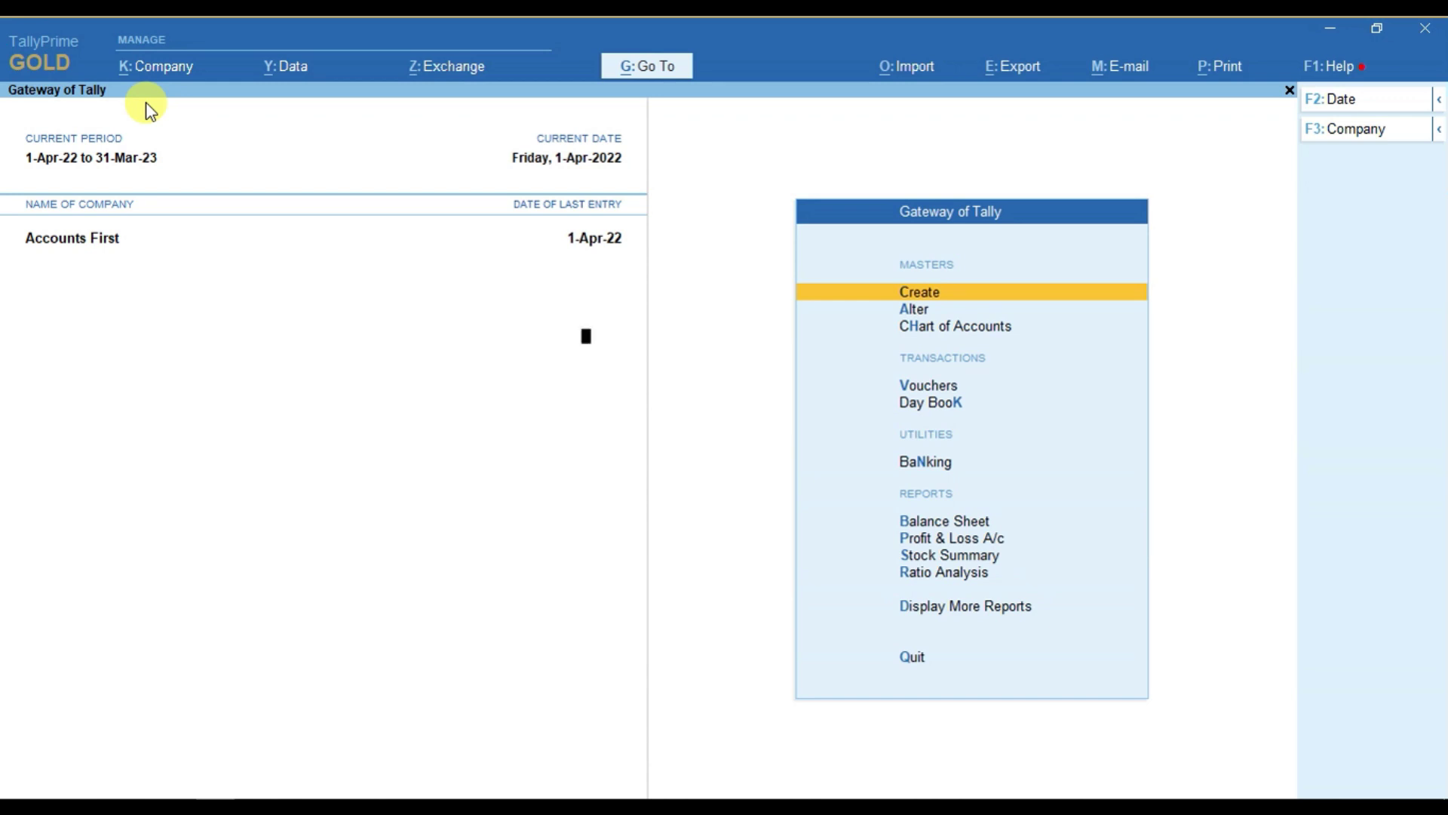
# Step: Set Enable Goods and Services Tax (GST) to Yes in Company Features for Accounts First
pyautogui.press('F11')
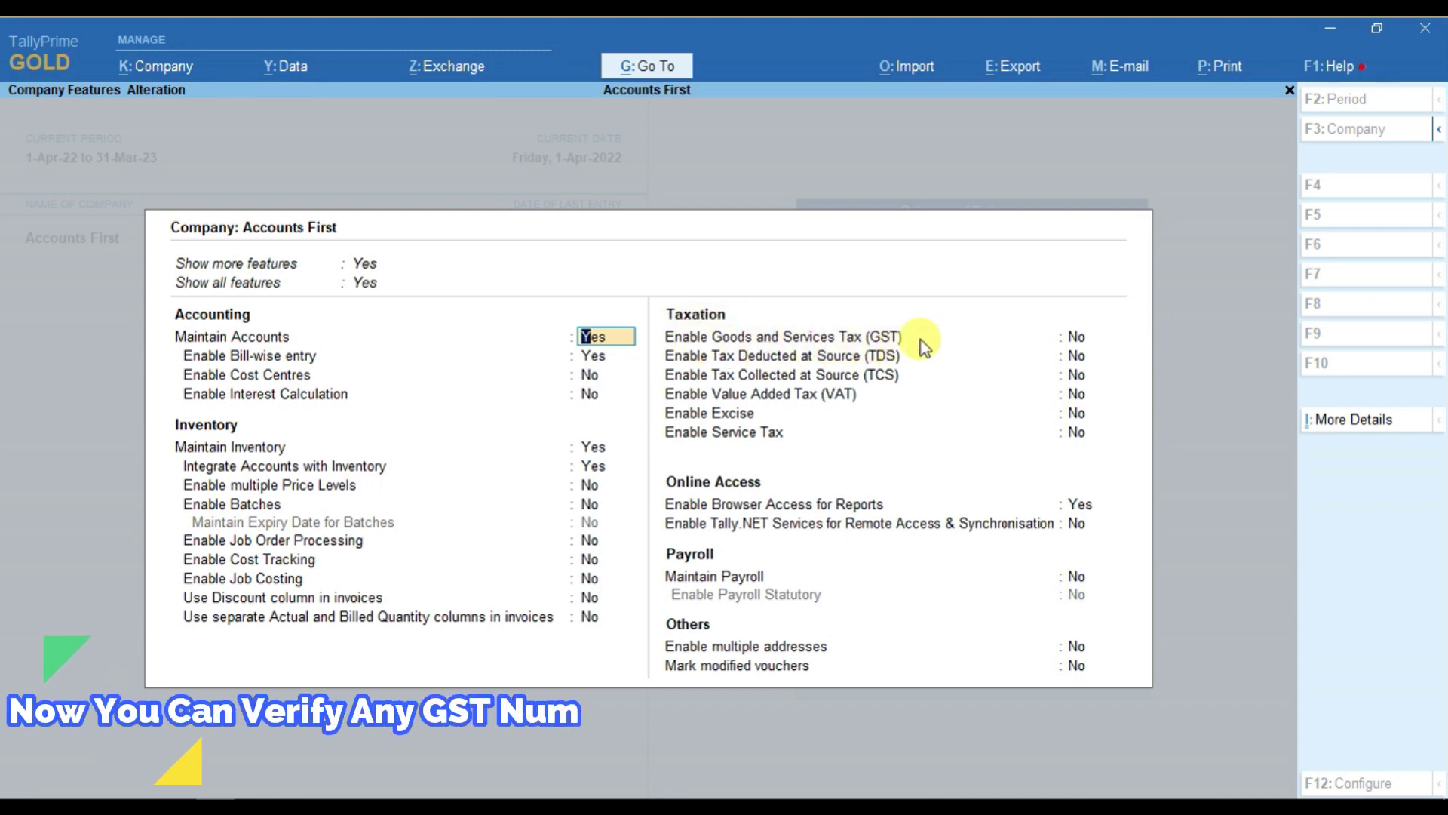
pyautogui.click(1072, 336)
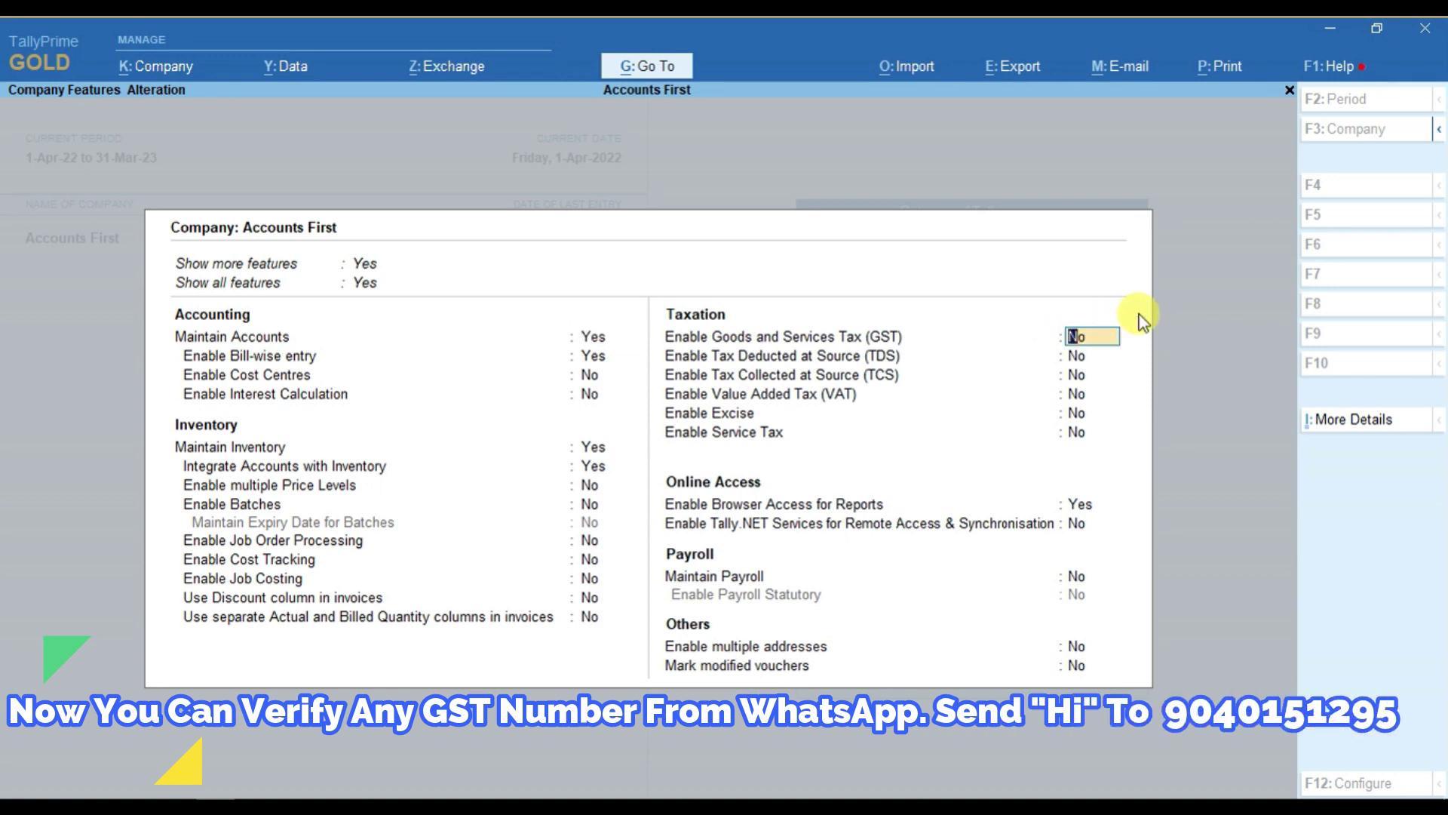
pyautogui.write('Y')
pyautogui.press('Return')
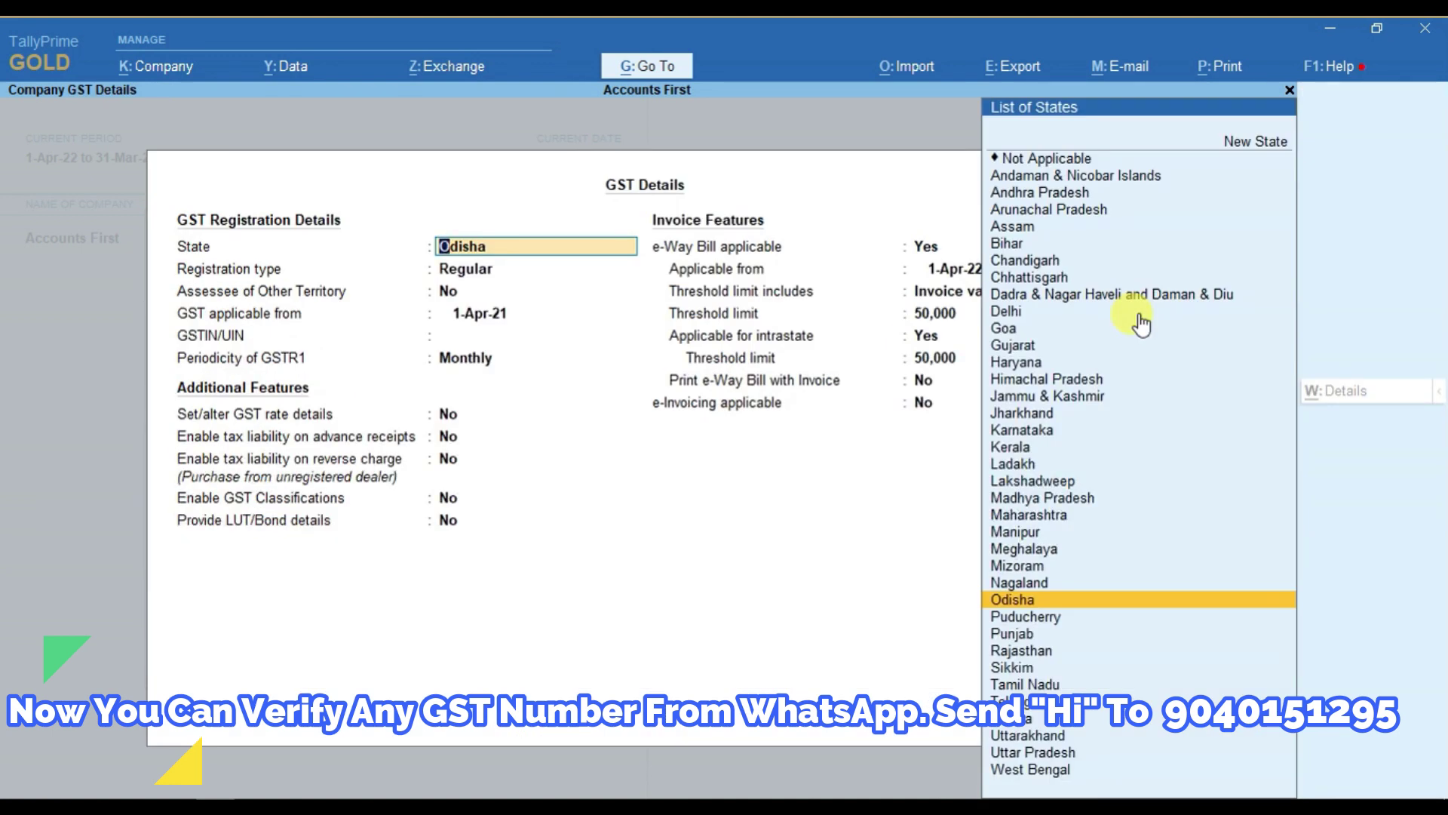
# Step: Keep Odisha, Regular registration and no other territory; enter 1.4.22 as GST start date
pyautogui.press('Return')
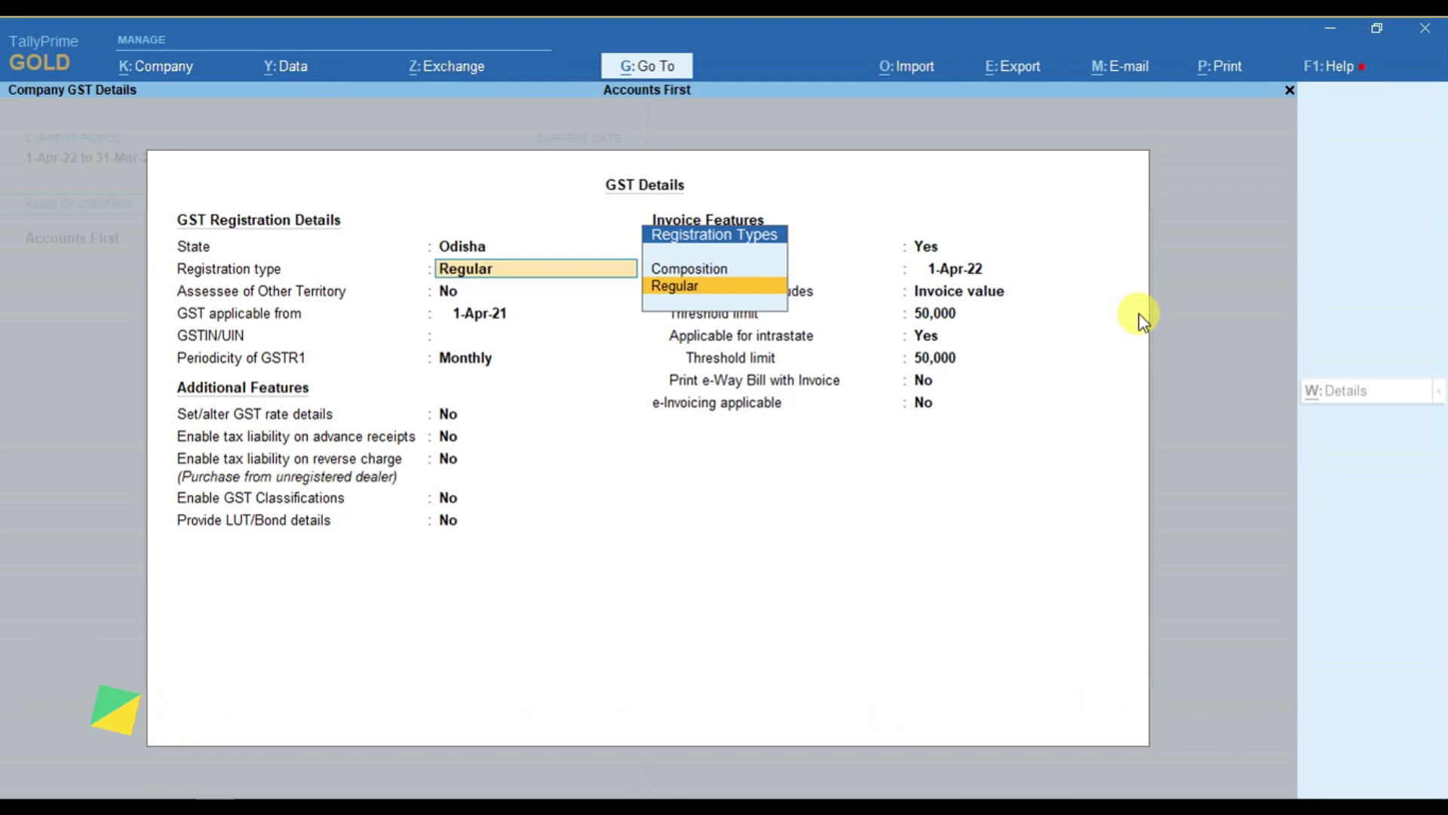
pyautogui.press('Return')
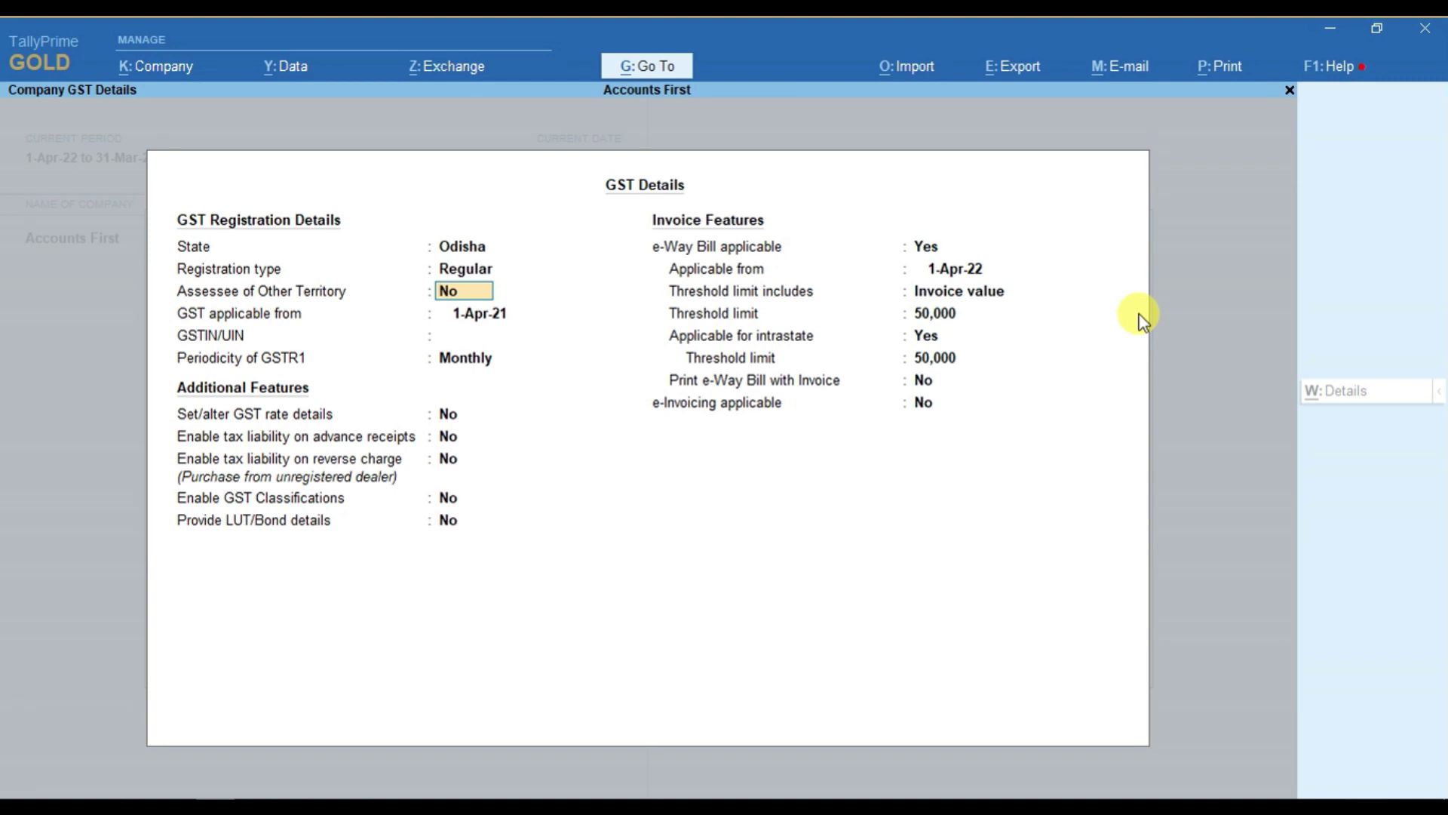
pyautogui.press('Return')
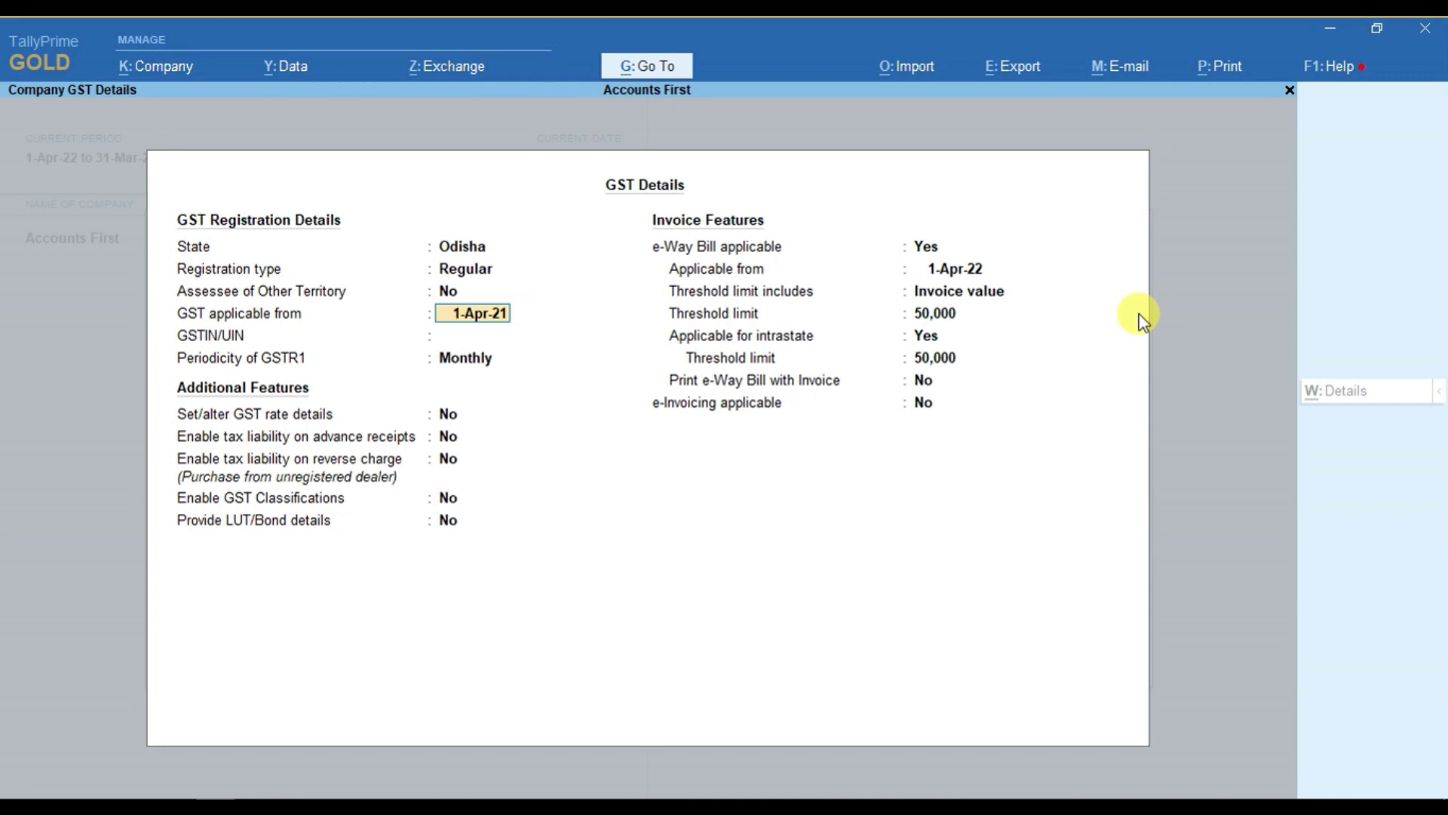
pyautogui.write('1.4.22')
# Step: Enter the company's GSTIN, set GSTR1 periodicity to Quarterly, and leave additional features at No
pyautogui.press('Return')
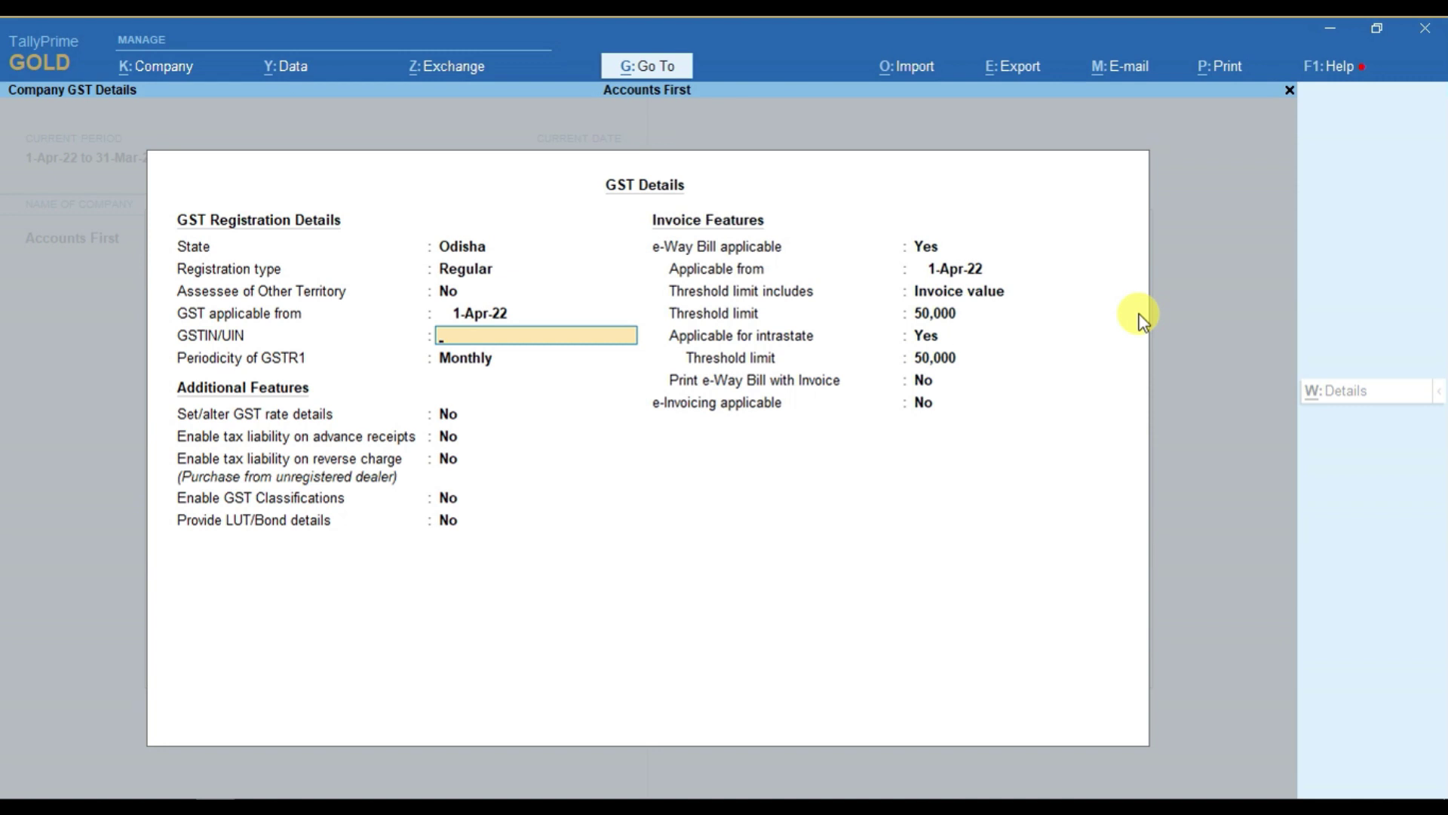
pyautogui.write('21AAWCA1665J1Z')
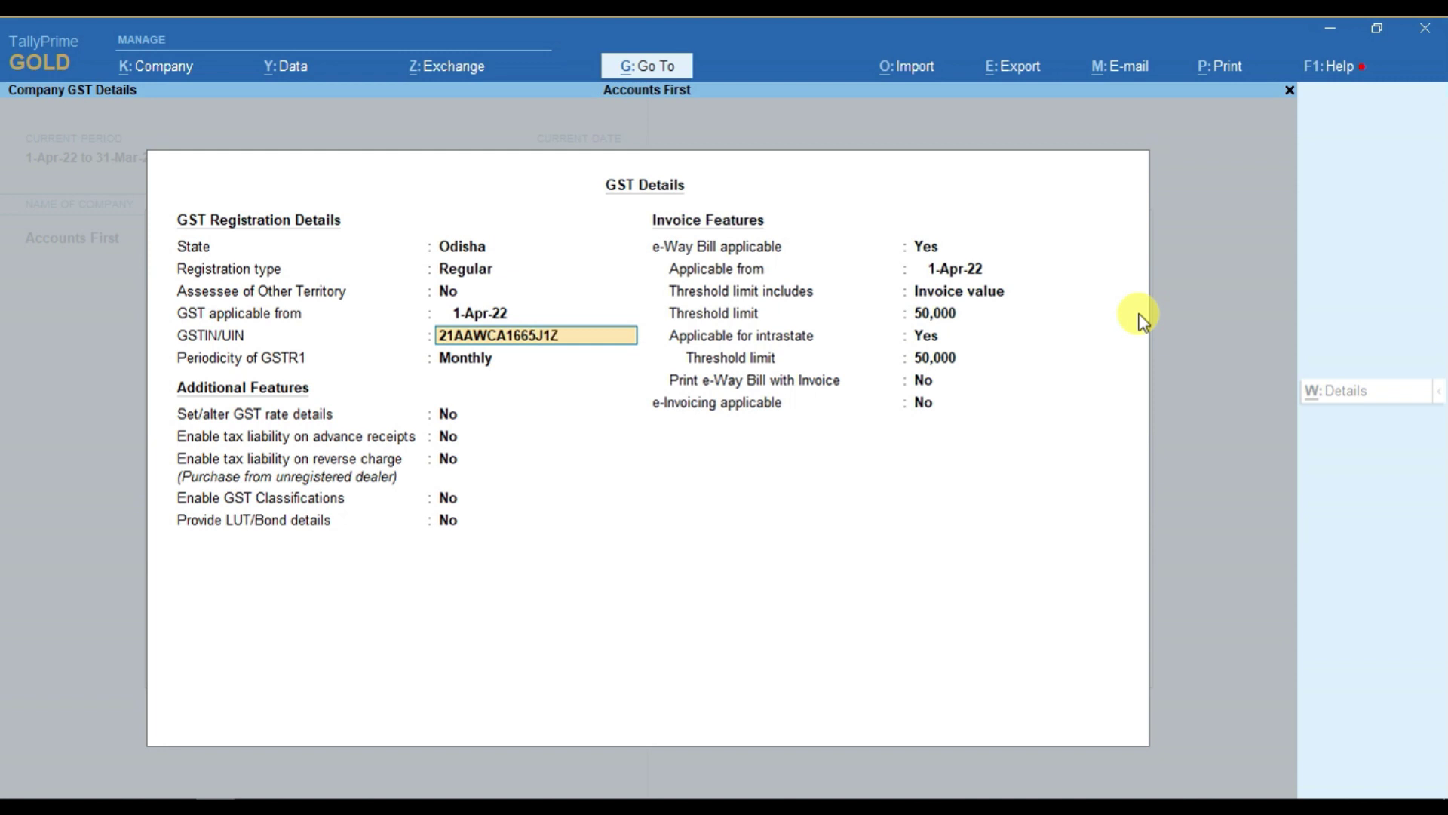
pyautogui.write('G')
pyautogui.press('Return')
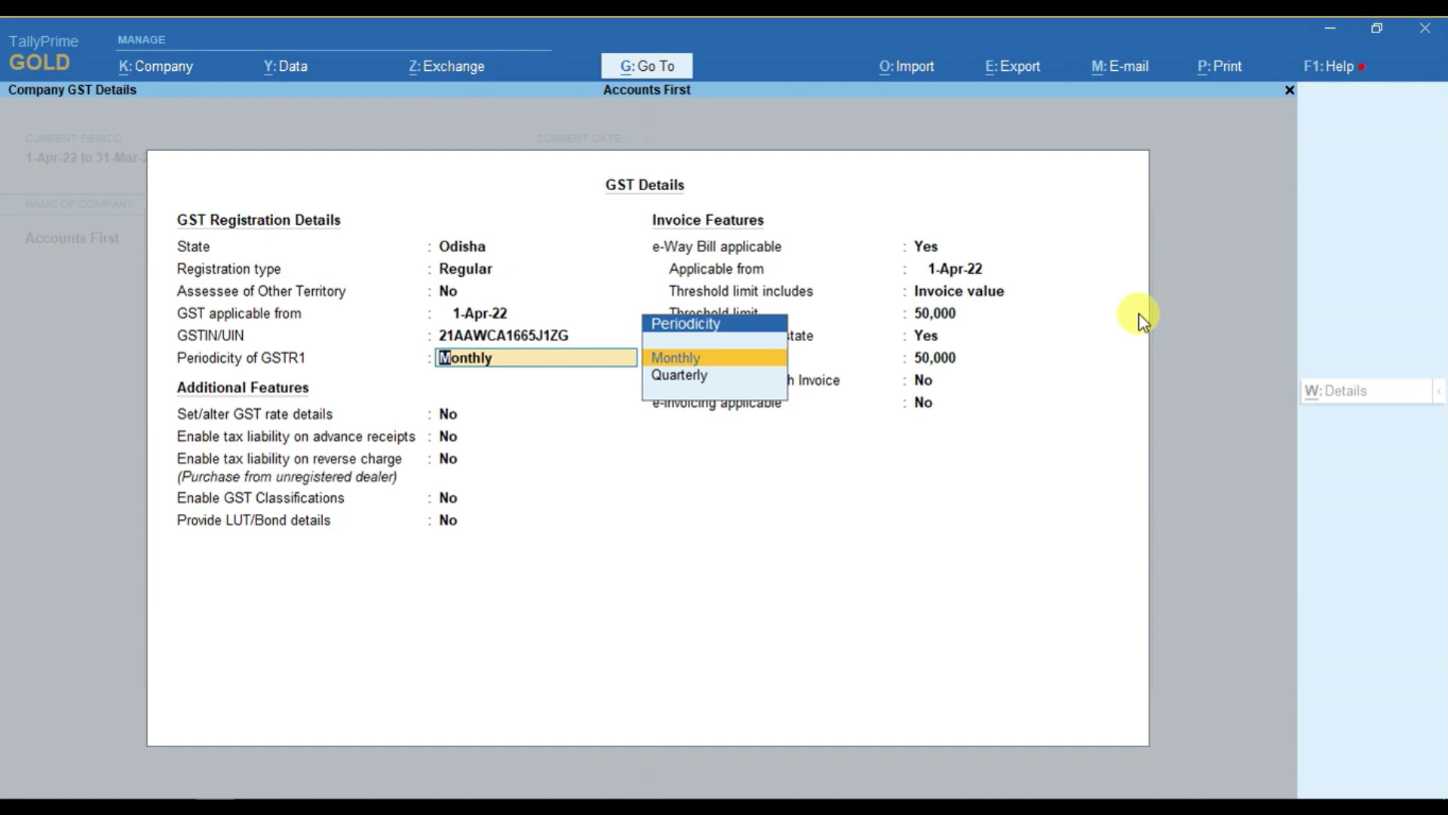
pyautogui.press('Down')
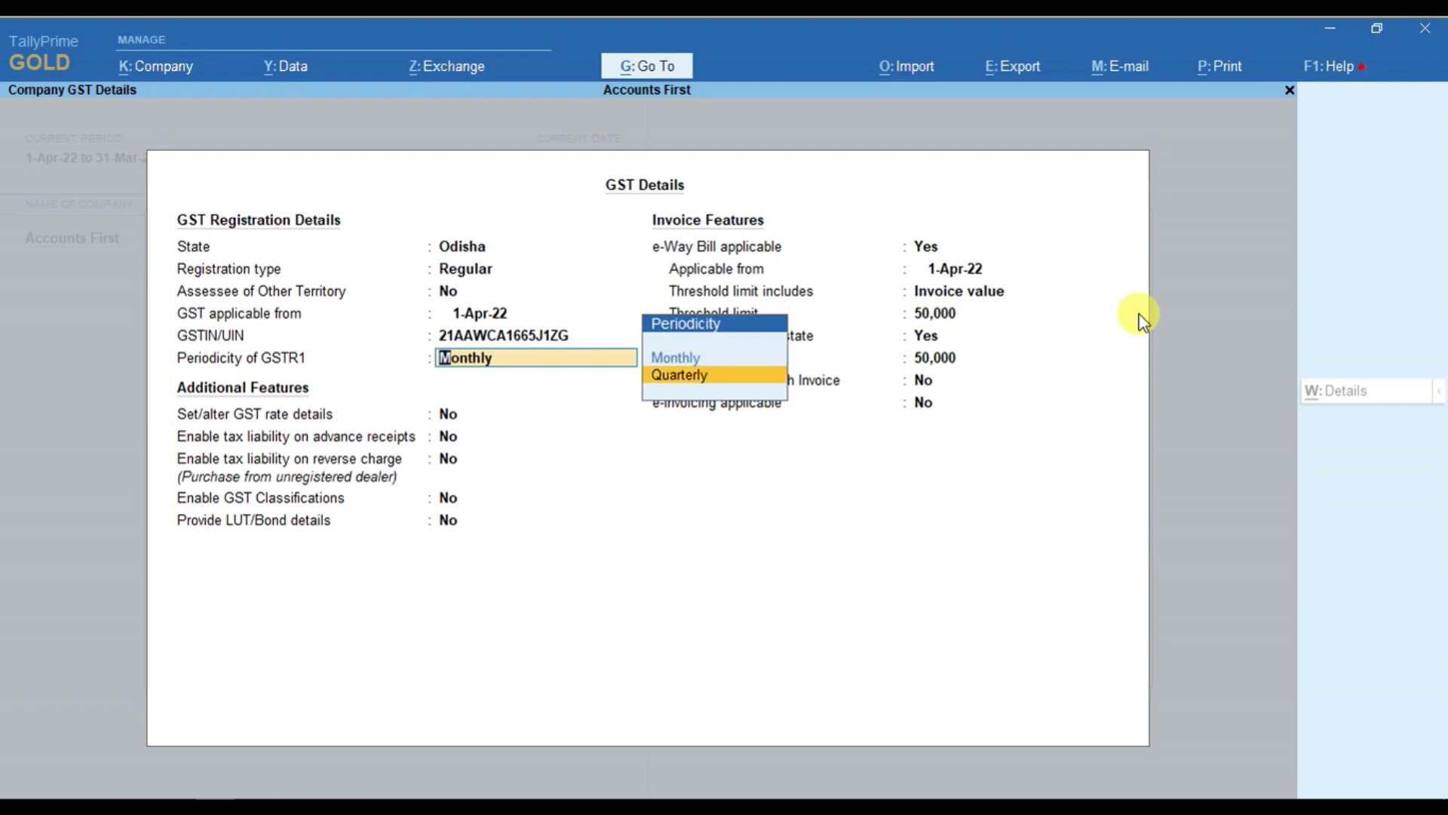
pyautogui.press('Return')
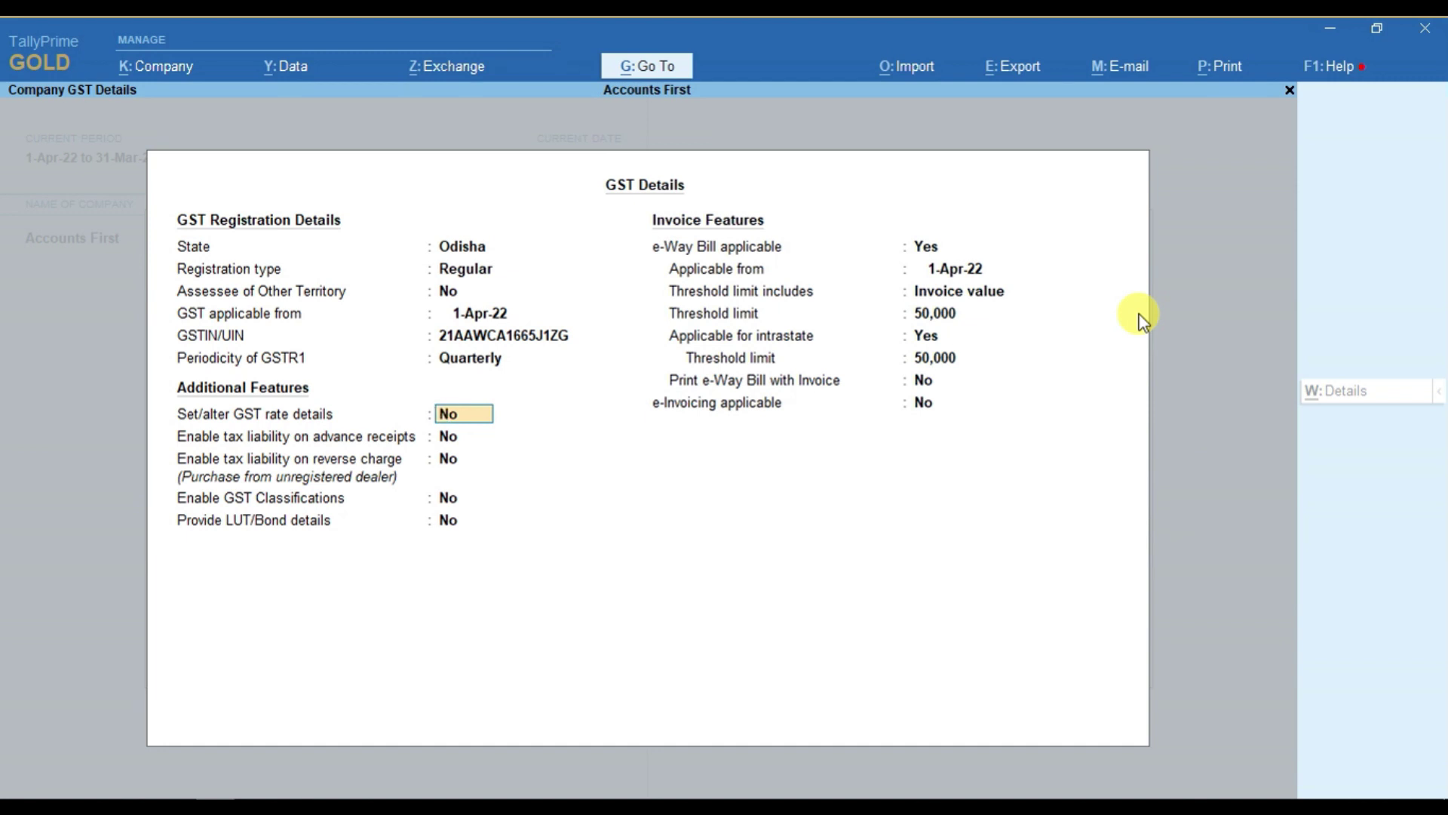
pyautogui.press('Return')
pyautogui.press('Return')
pyautogui.press('Return')
pyautogui.press('Return')
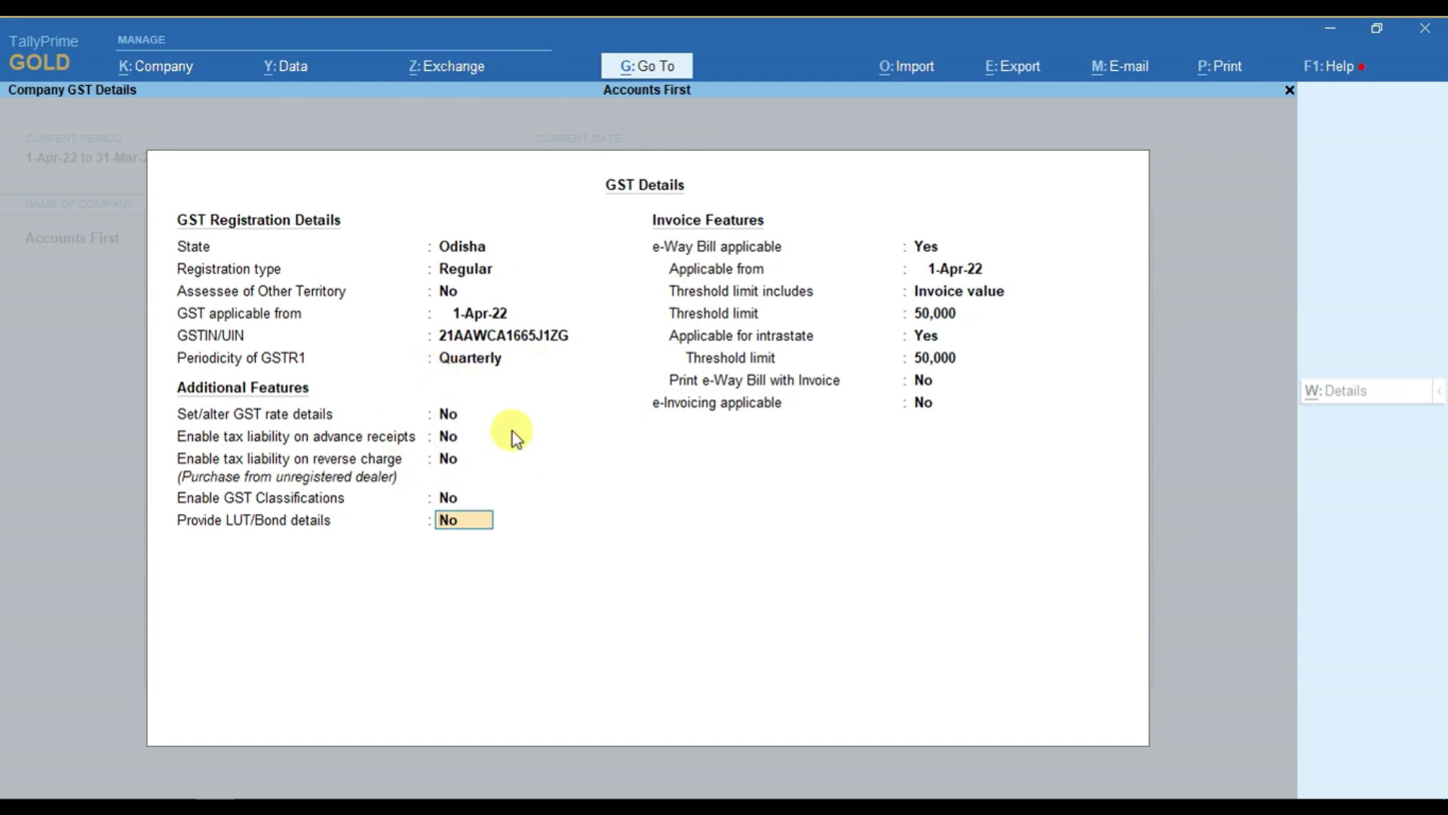
pyautogui.press('Return')
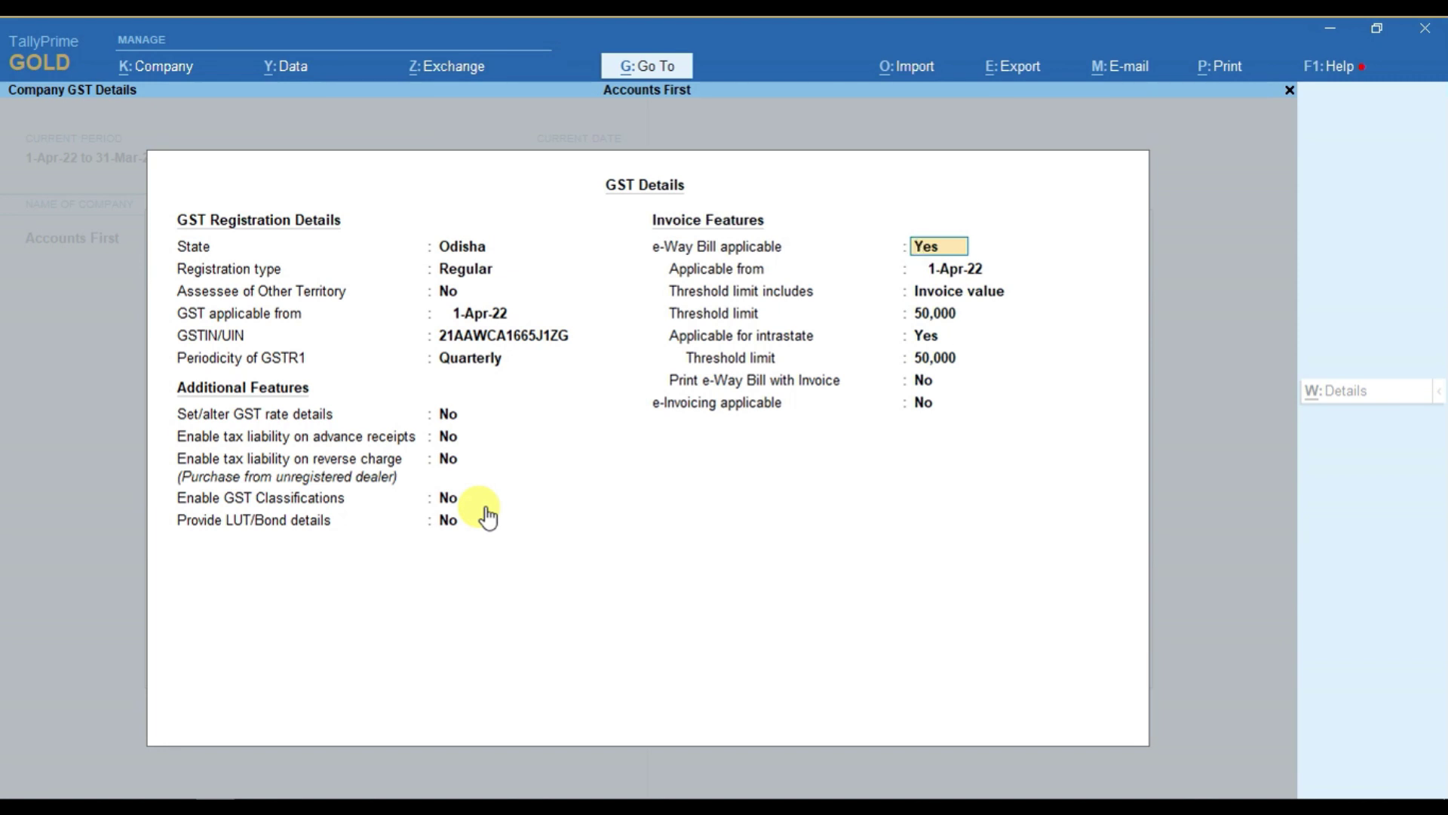
# Step: Enable e-Way Bill from 1-Apr-22 on invoice value with 50,000 thresholds, including intrastate
pyautogui.write('N')
pyautogui.press('Return')
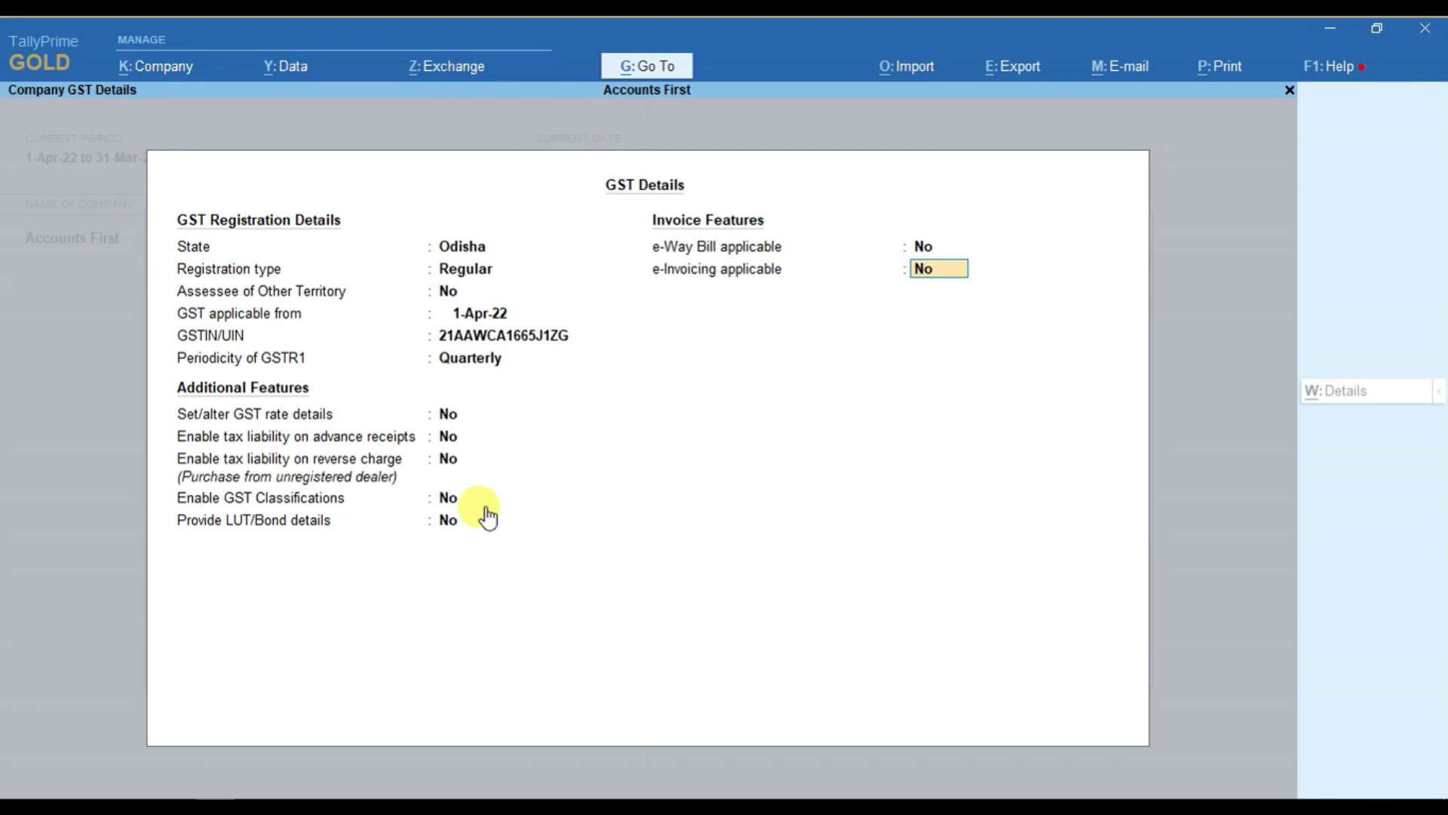
pyautogui.press('Up')
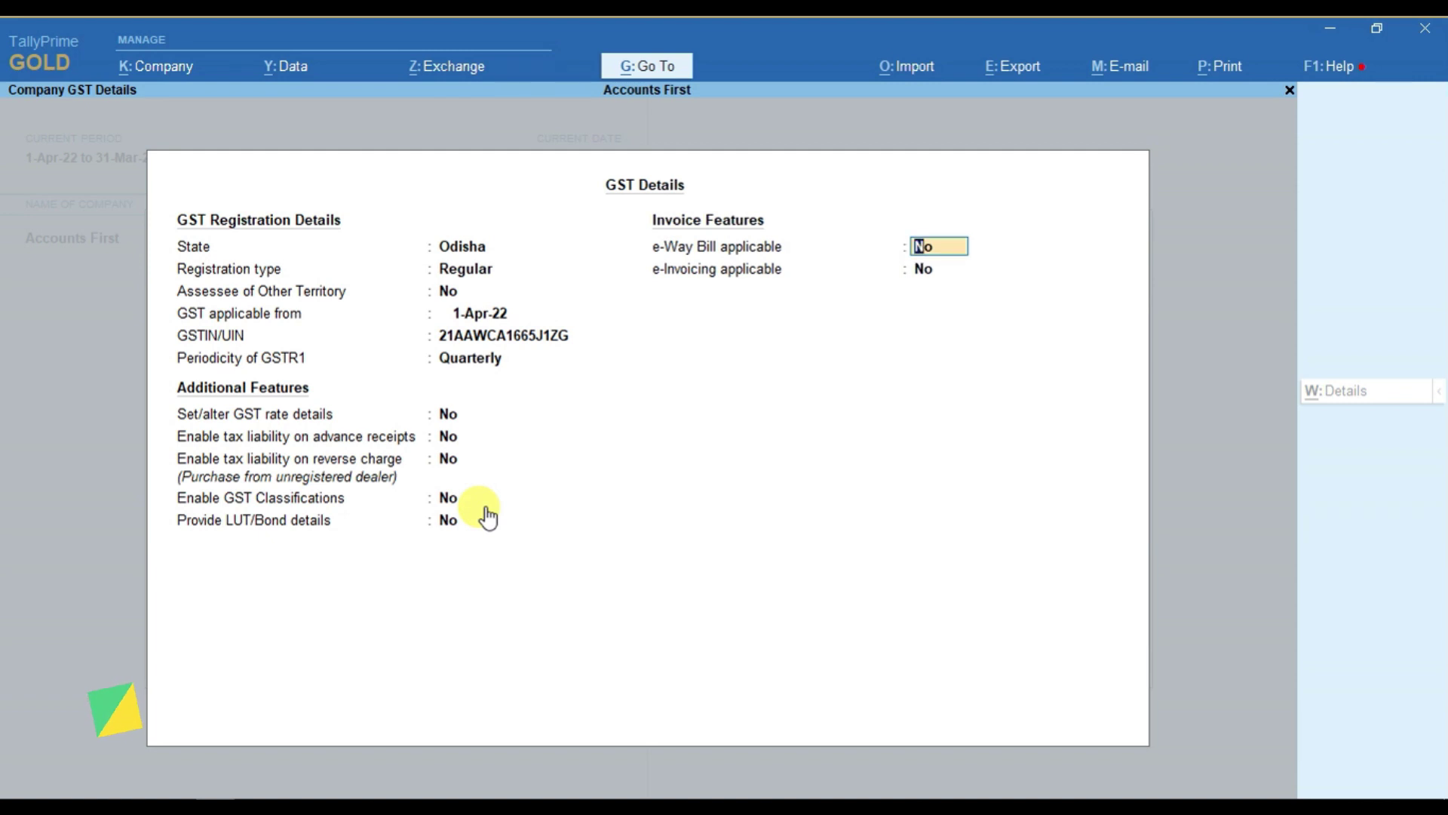
pyautogui.write('Y')
pyautogui.press('Return')
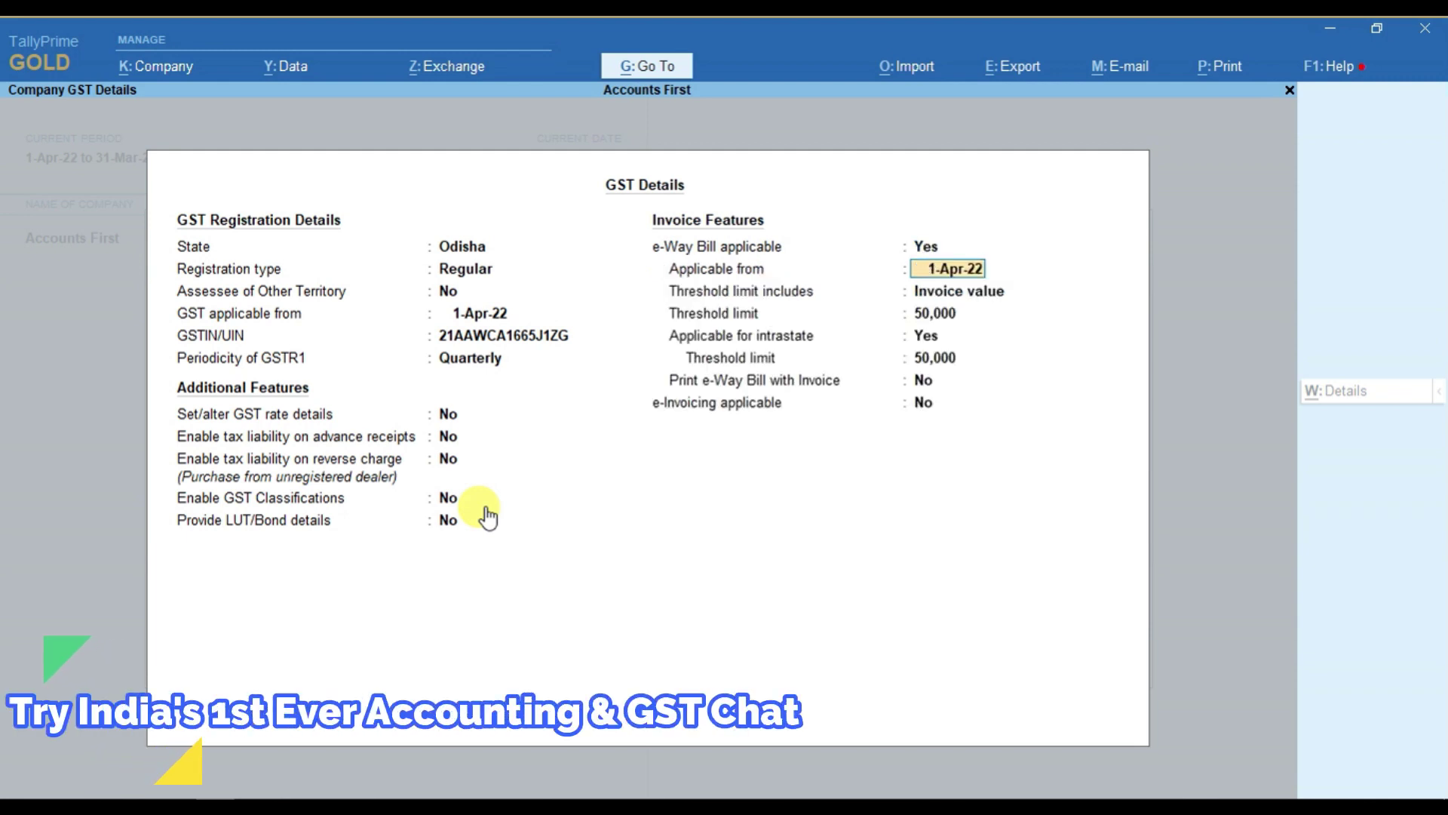
pyautogui.press('Return')
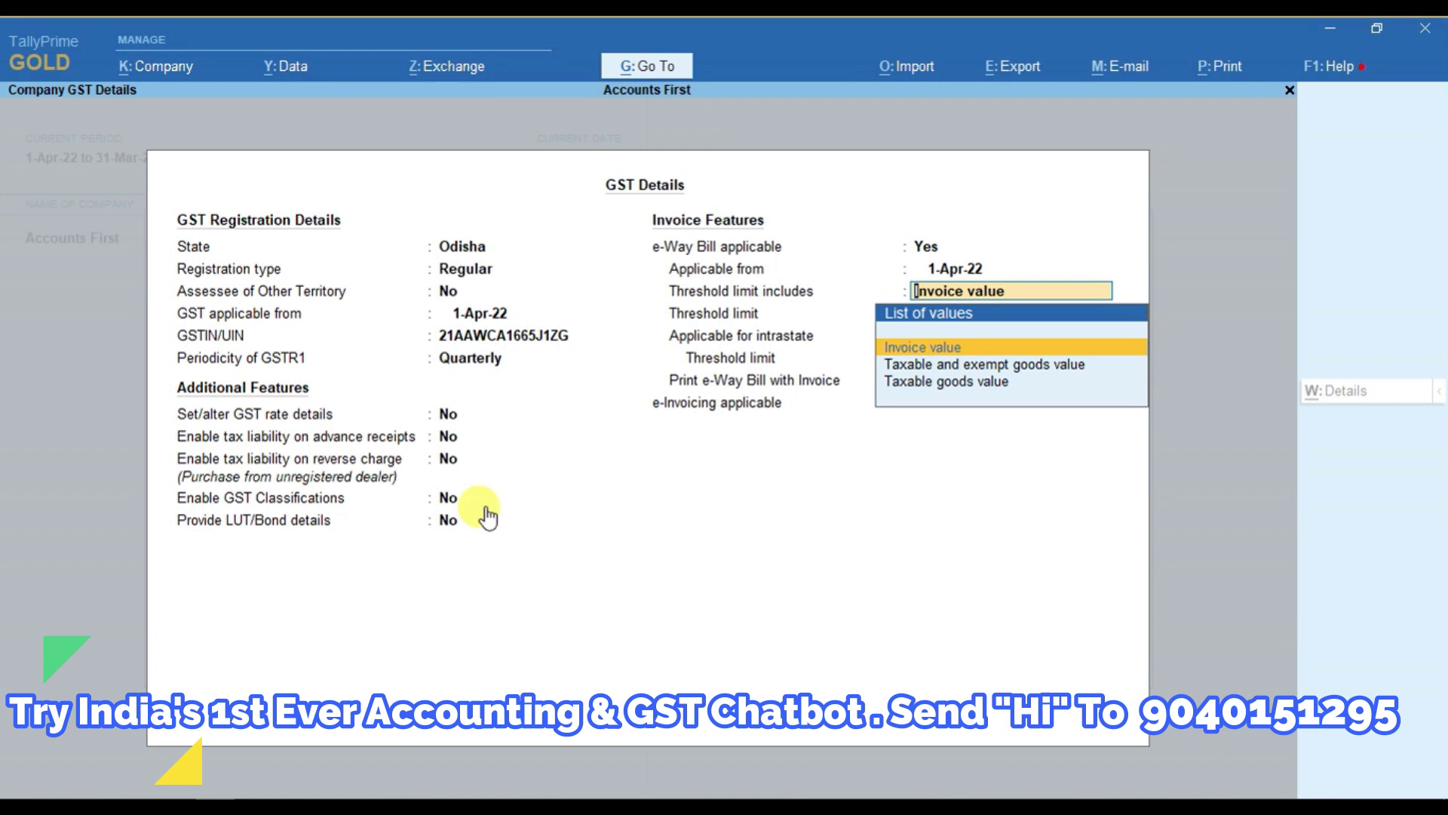
pyautogui.press('Return')
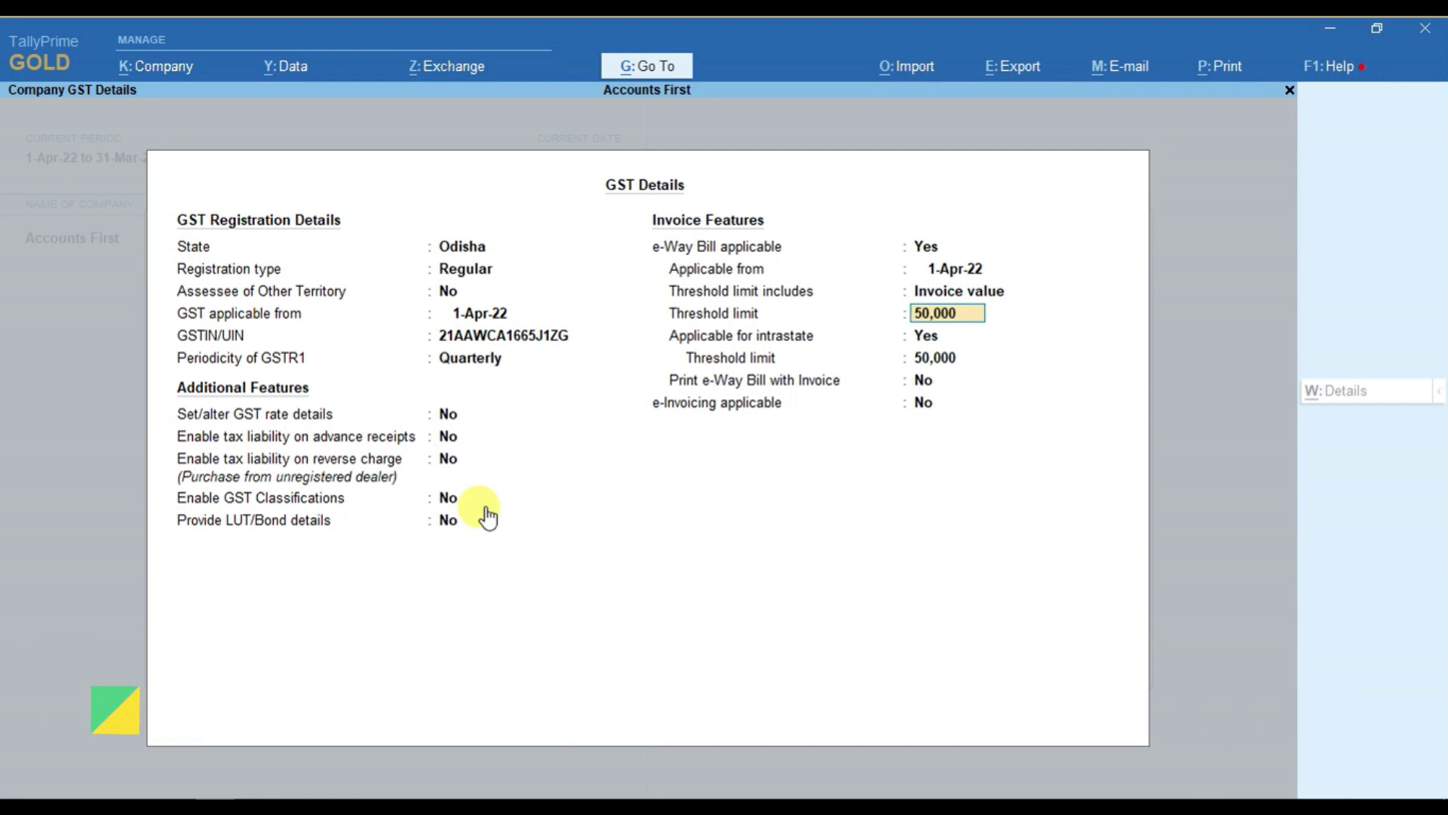
pyautogui.press('Return')
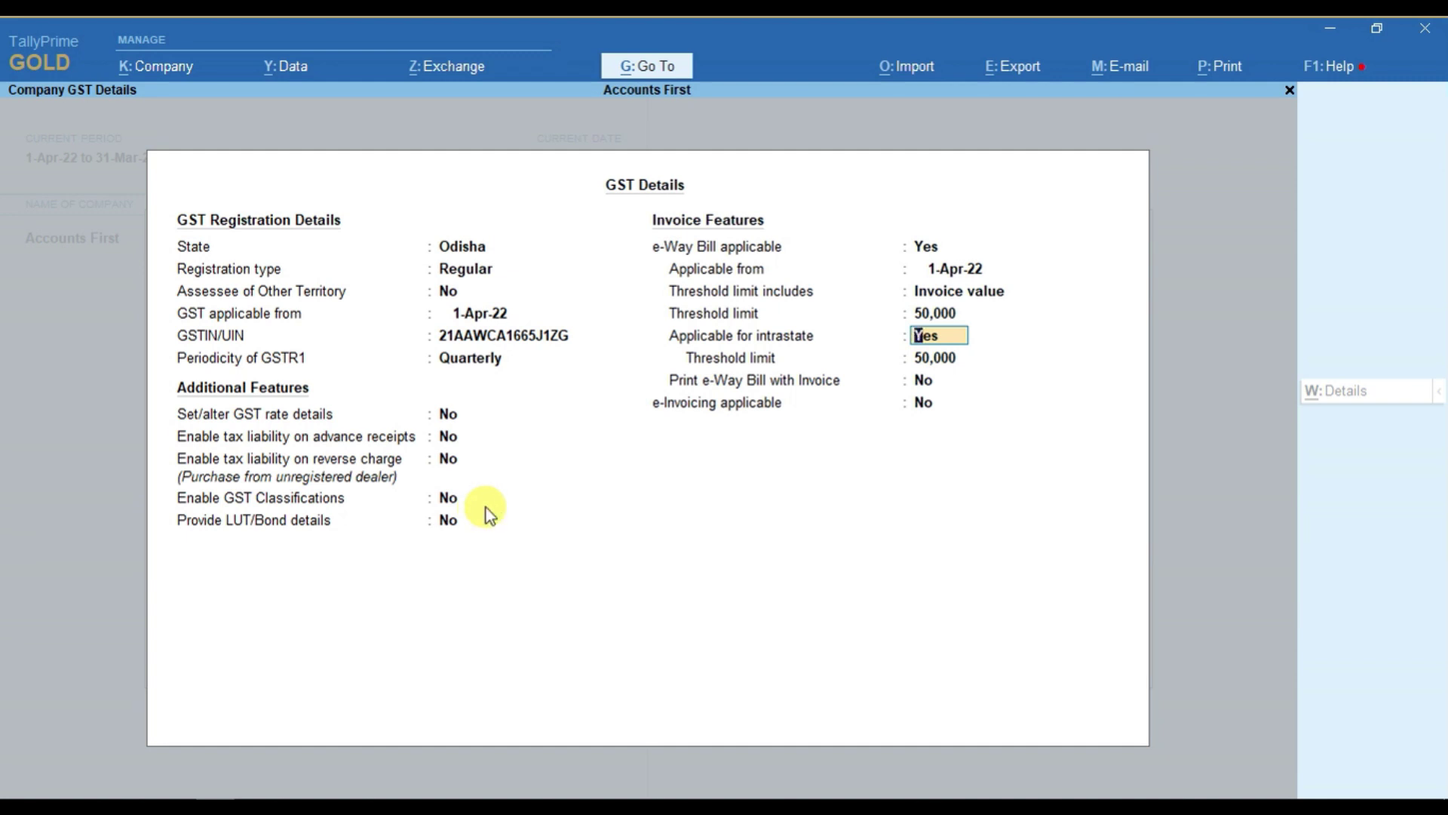
pyautogui.press('Return')
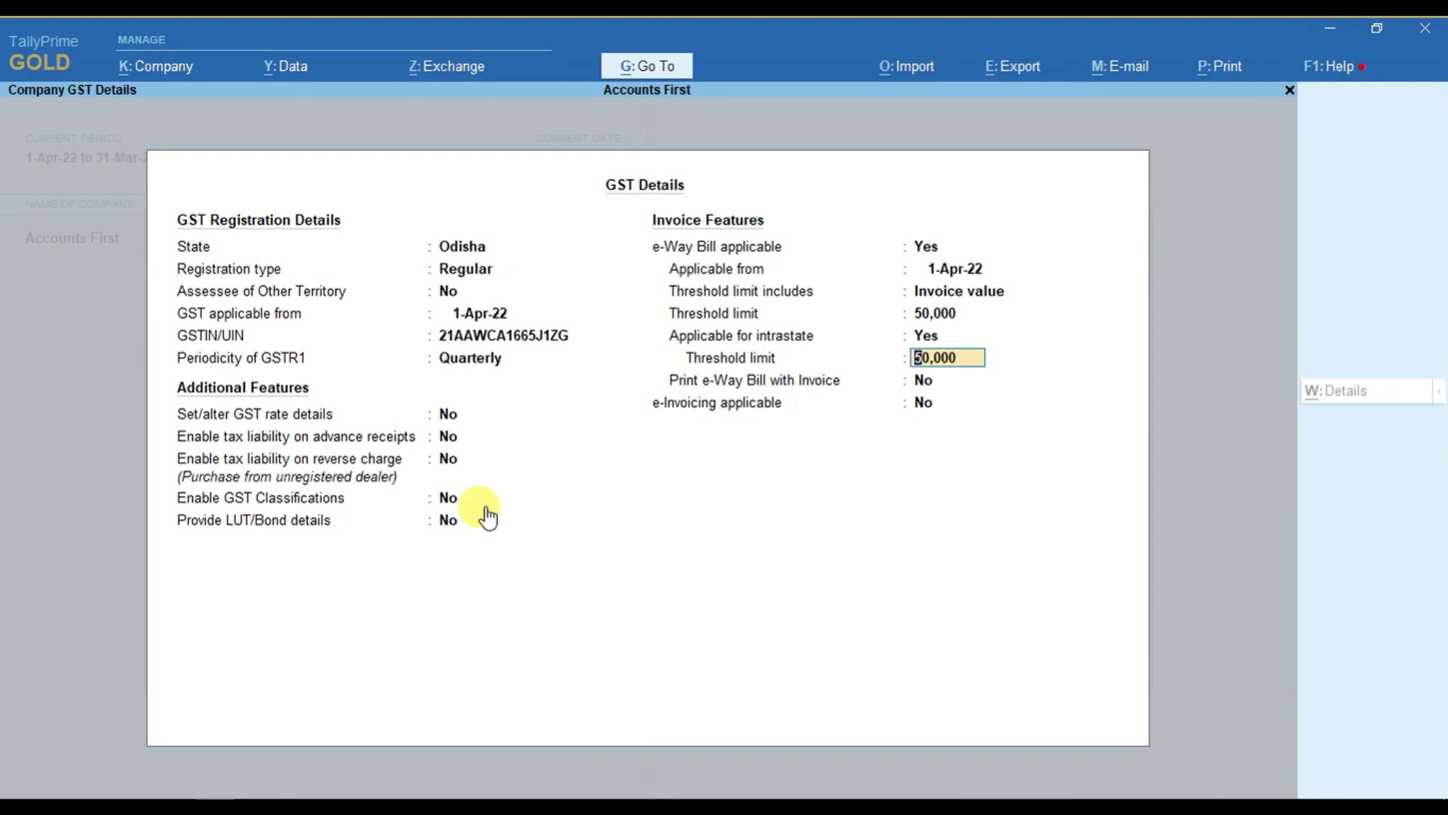
pyautogui.press('Return')
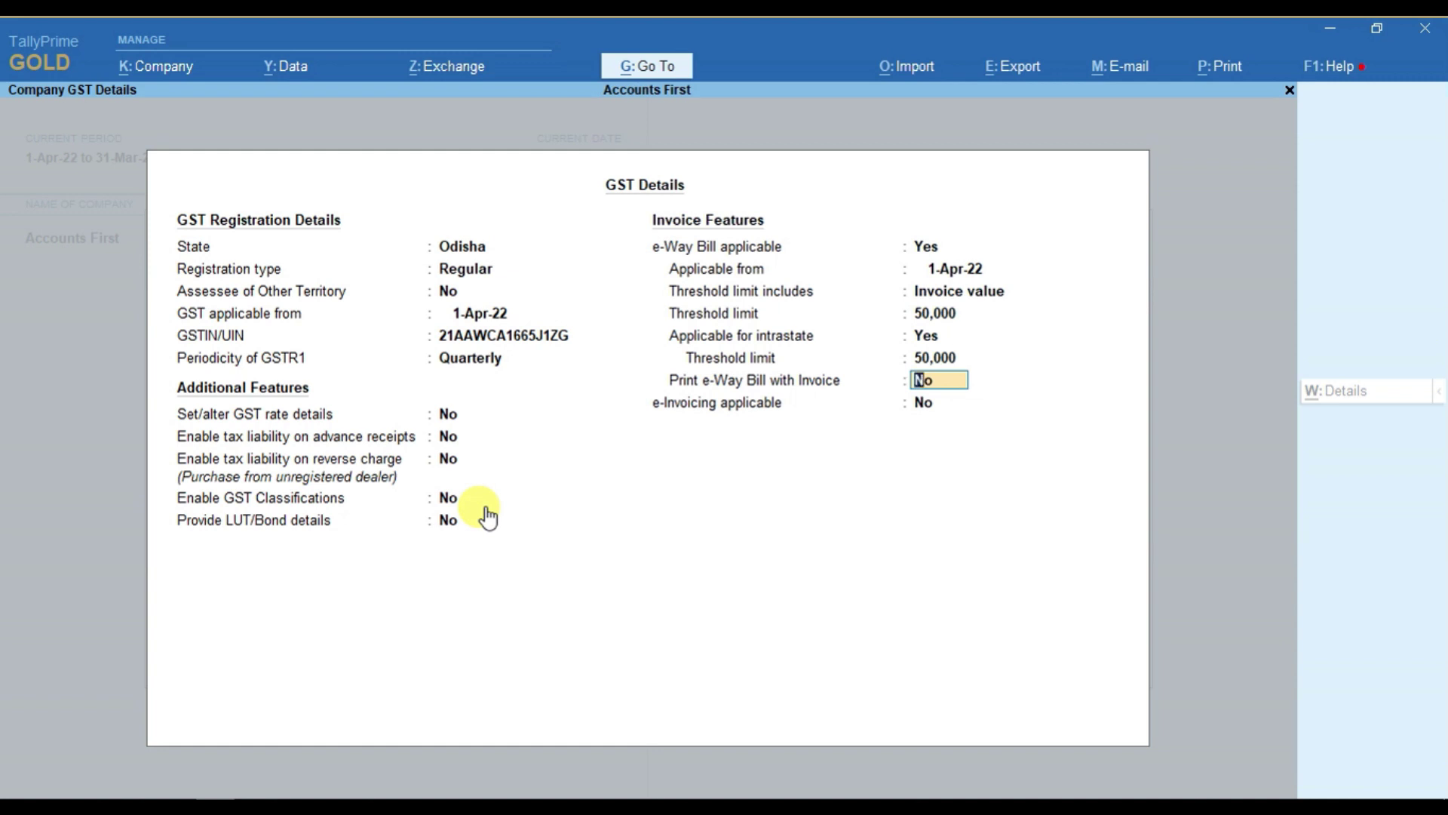
# Step: Print the e-Way Bill with invoices and set e-Invoicing applicable to Yes
pyautogui.write('y')
pyautogui.press('Return')
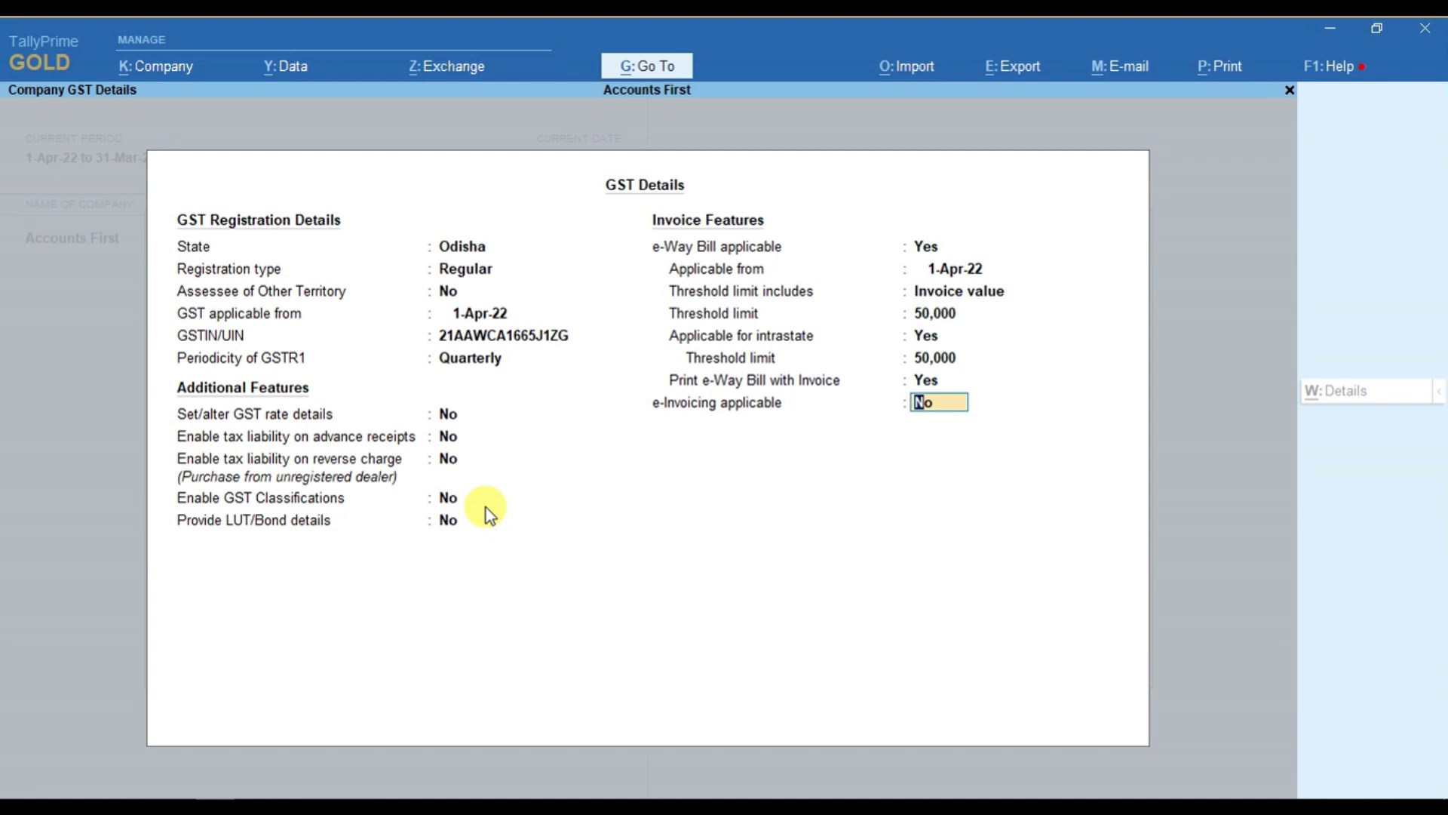
pyautogui.write('y')
pyautogui.press('Return')
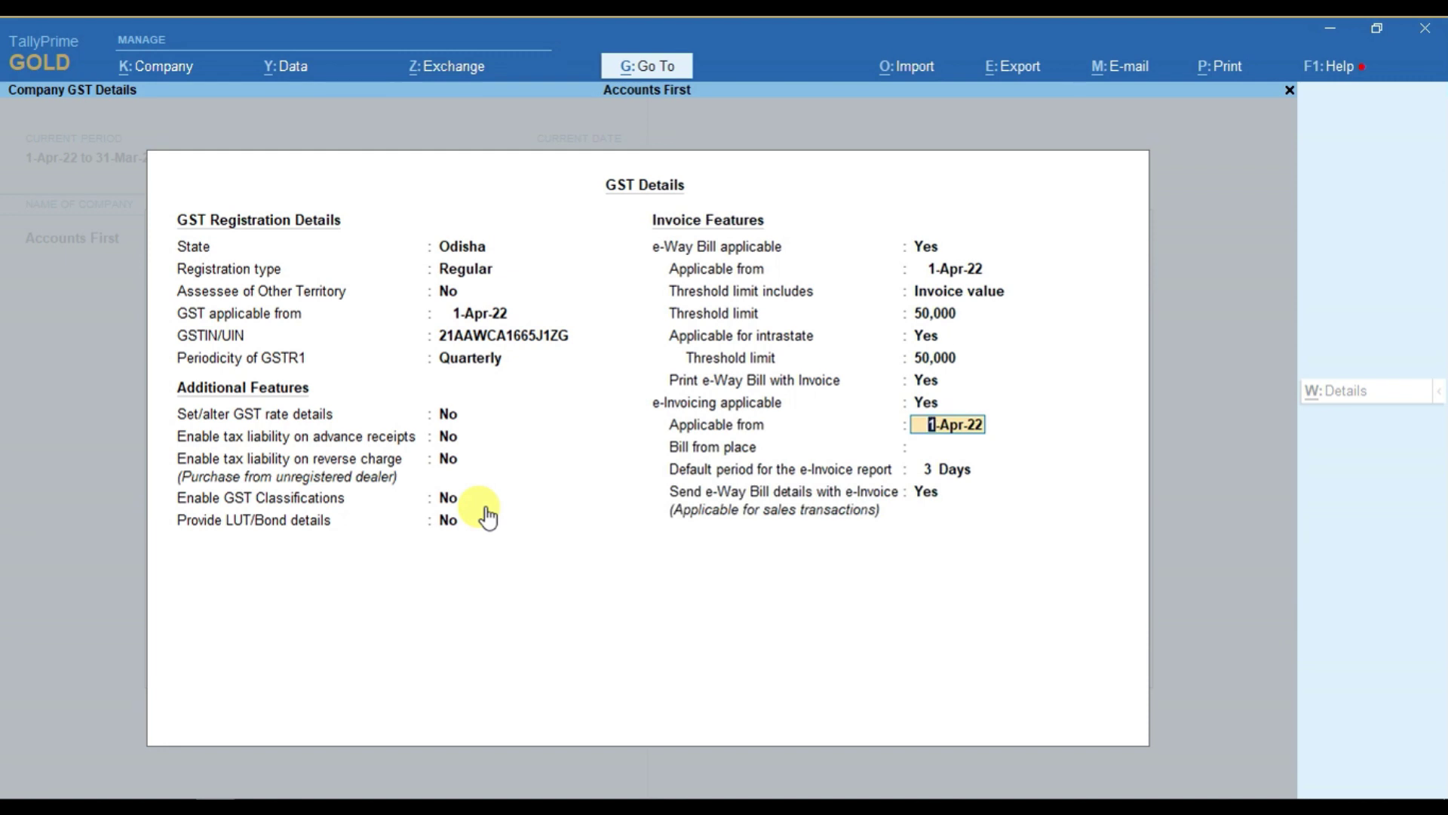
# Step: Keep e-Invoicing from 1-Apr-22, Bill from place blank, 3 Days, and accept GST Details
pyautogui.press('Return')
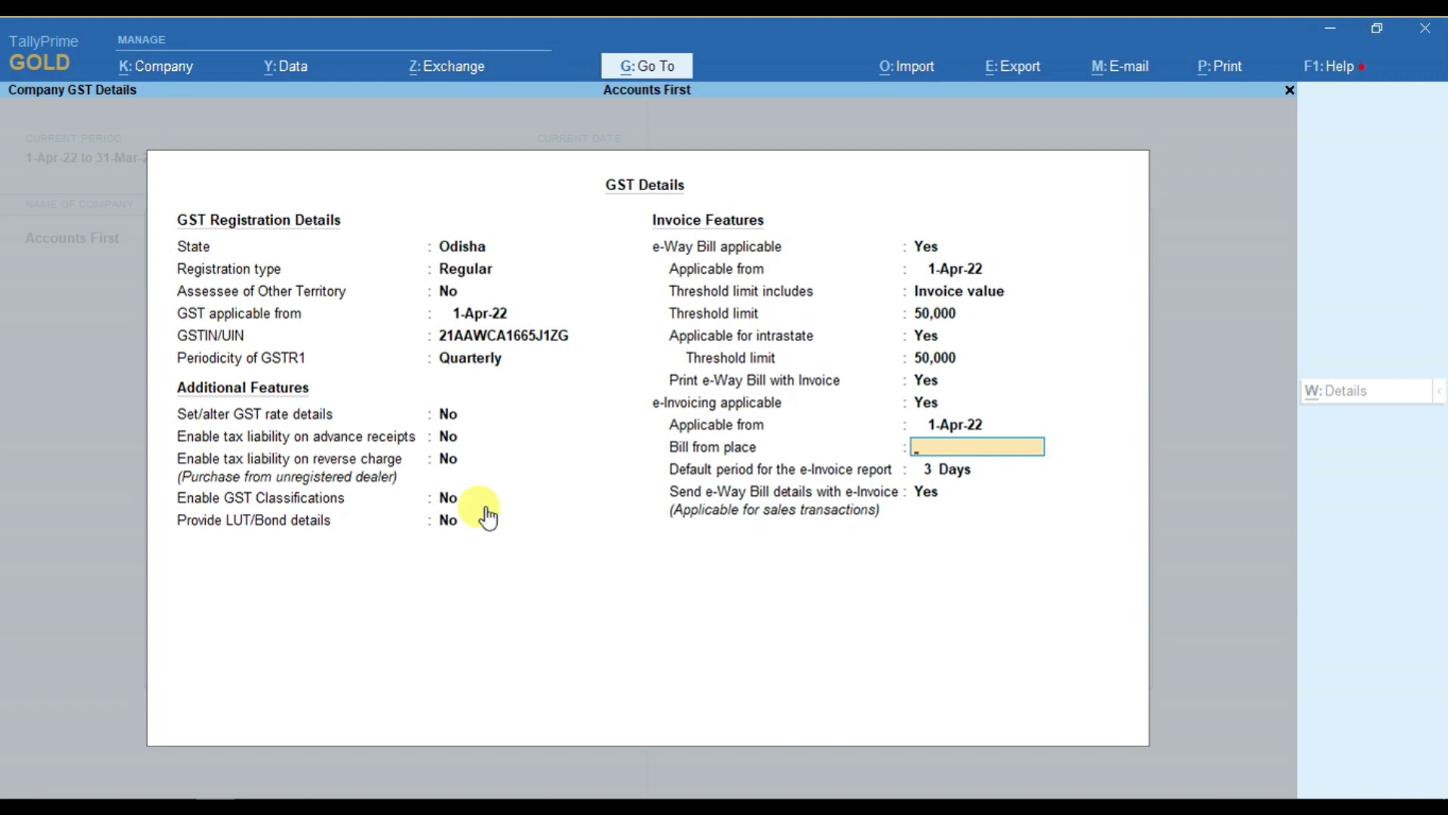
pyautogui.press('Return')
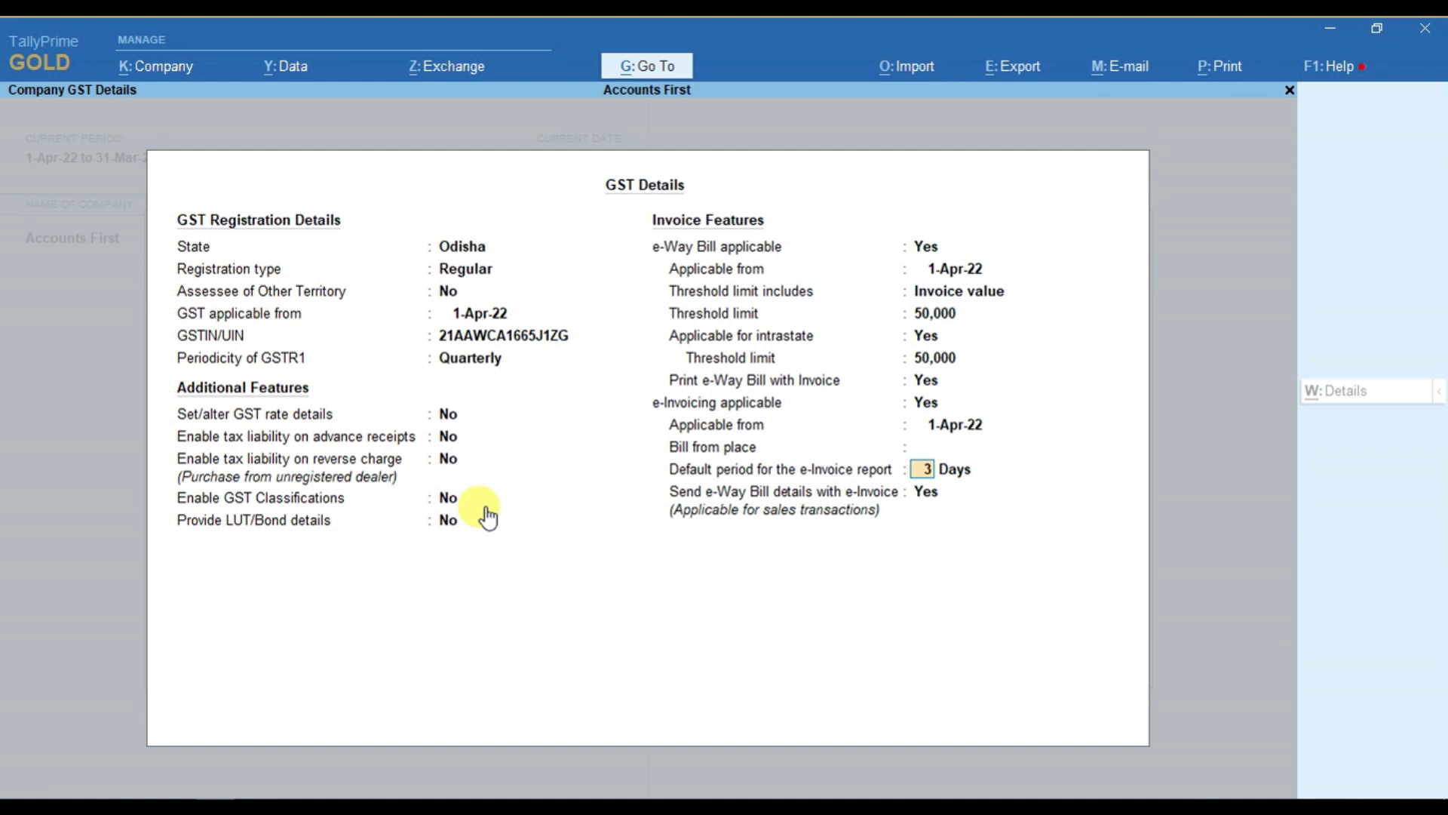
pyautogui.press('Return')
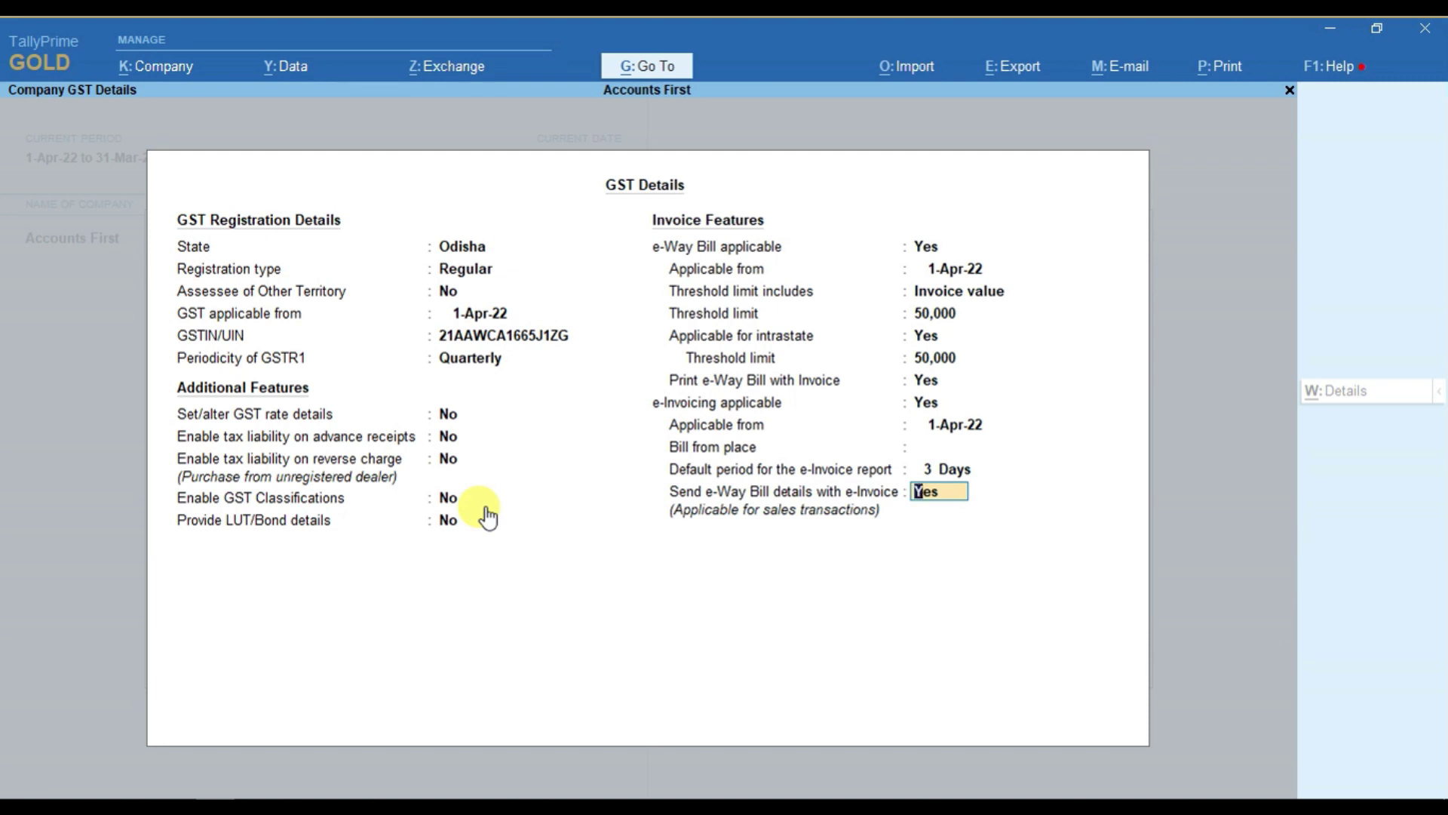
pyautogui.press('Return')
pyautogui.press('Return')
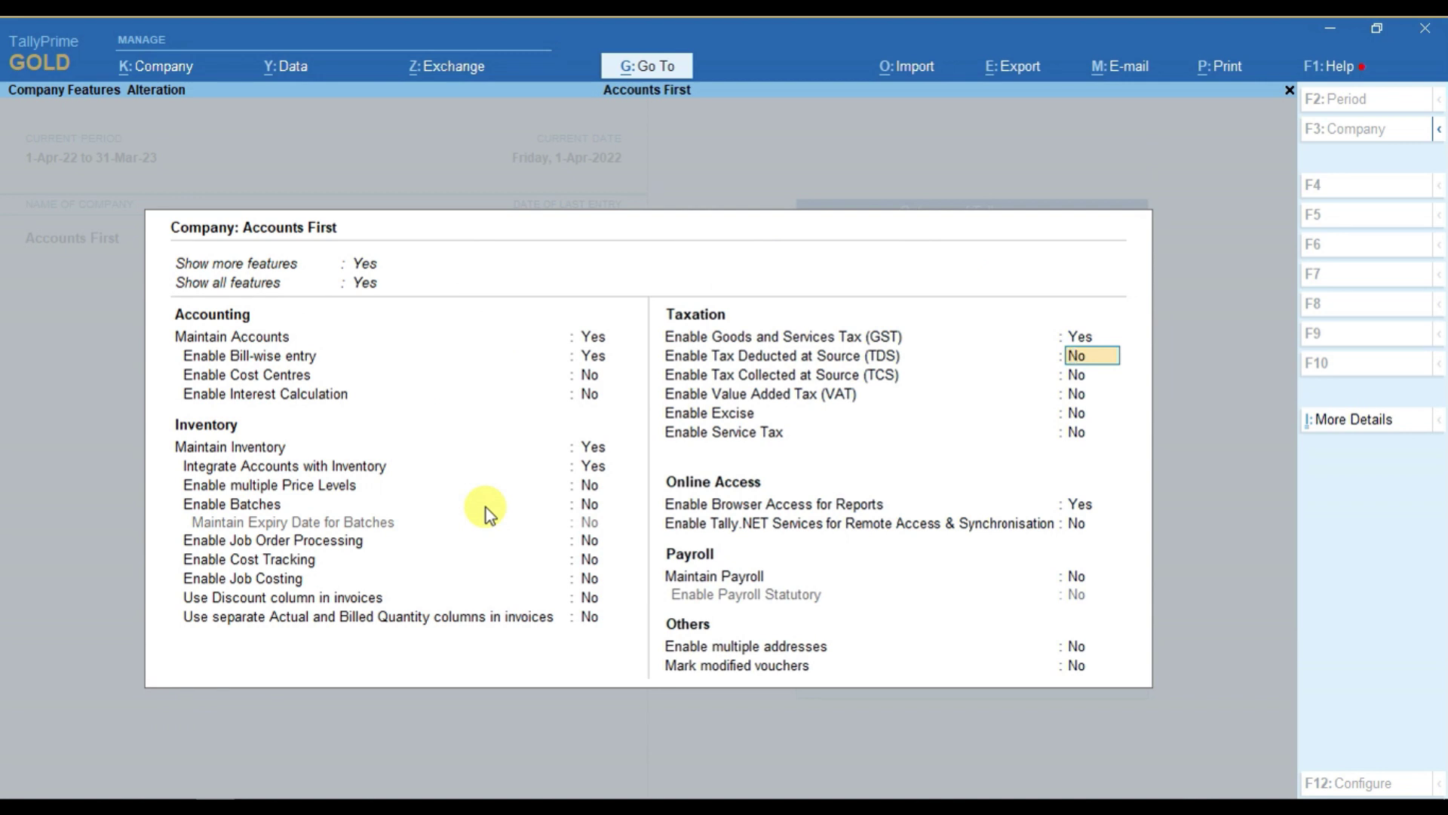
# Step: Leave the other taxes at No and accept Company Features with Ctrl+A
pyautogui.press('Return')
pyautogui.press('Return')
pyautogui.press('Return')
pyautogui.press('Return')
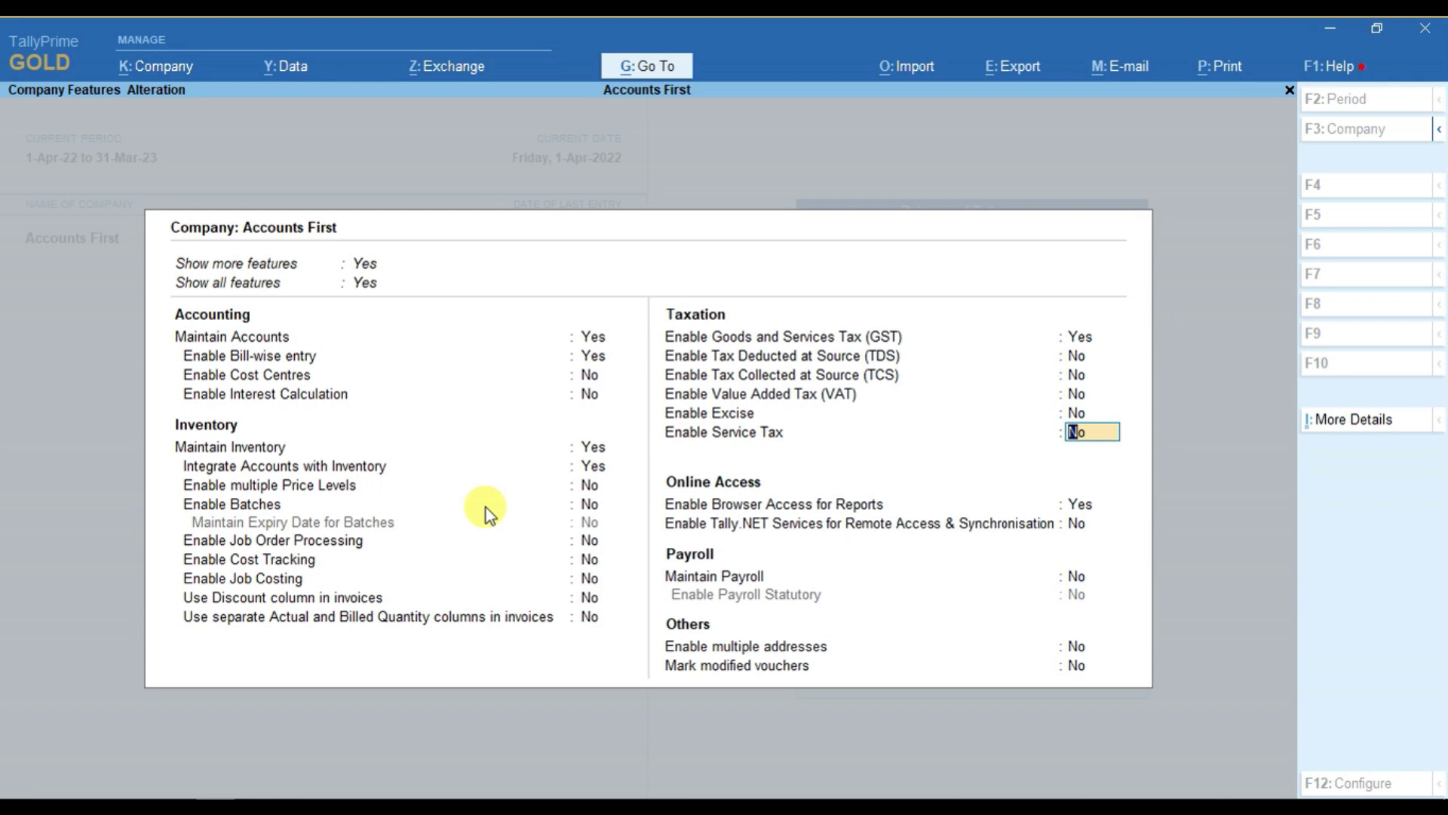
pyautogui.hotkey('ctrl', 'a')
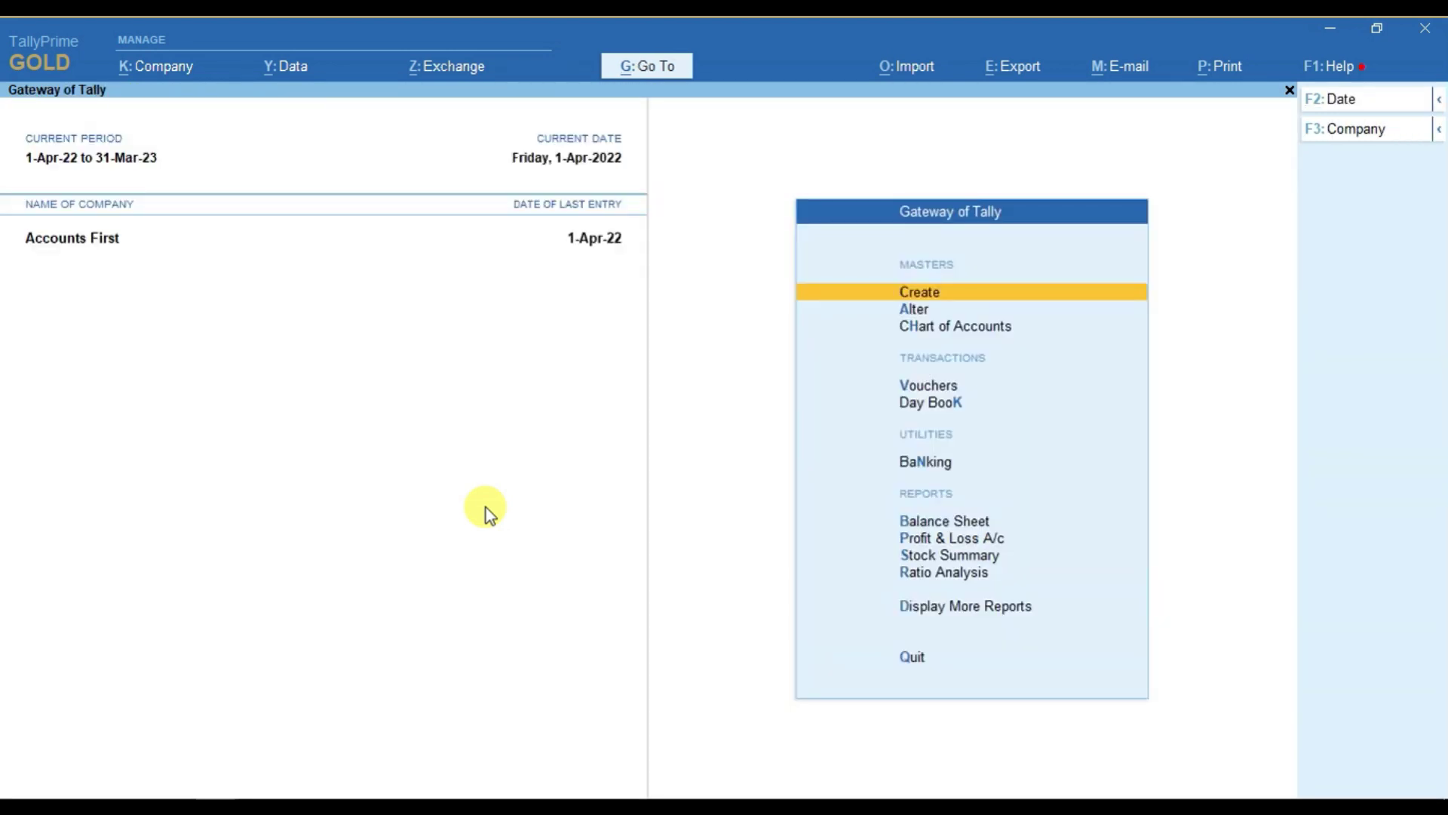